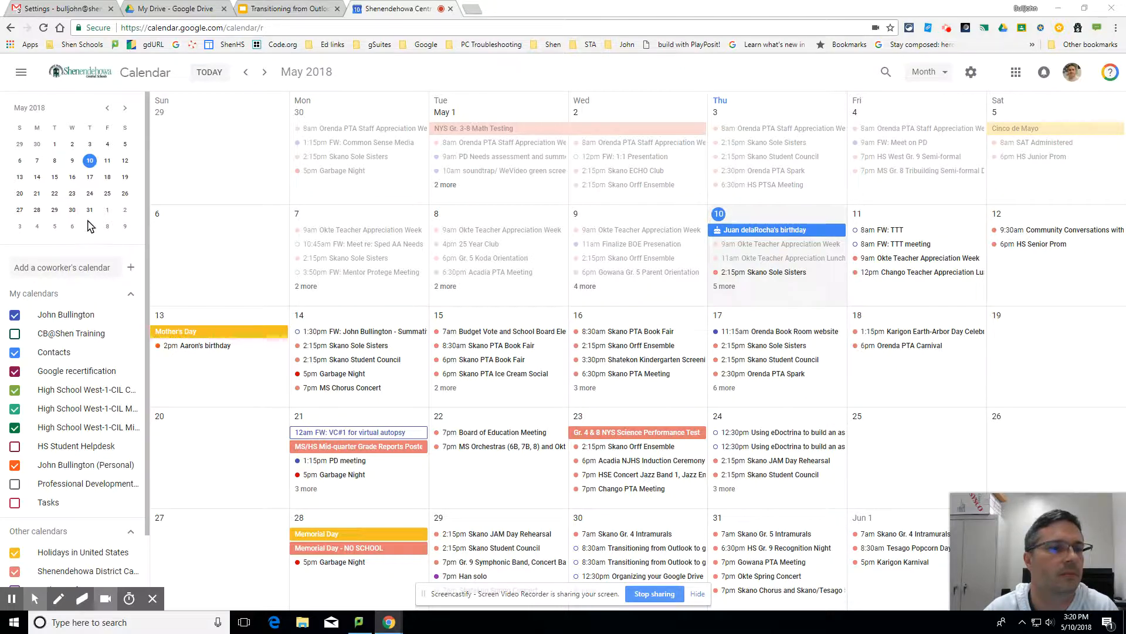
# Open the day view for May 17 from the mini calendar and return to today's date
pyautogui.click(89, 179)
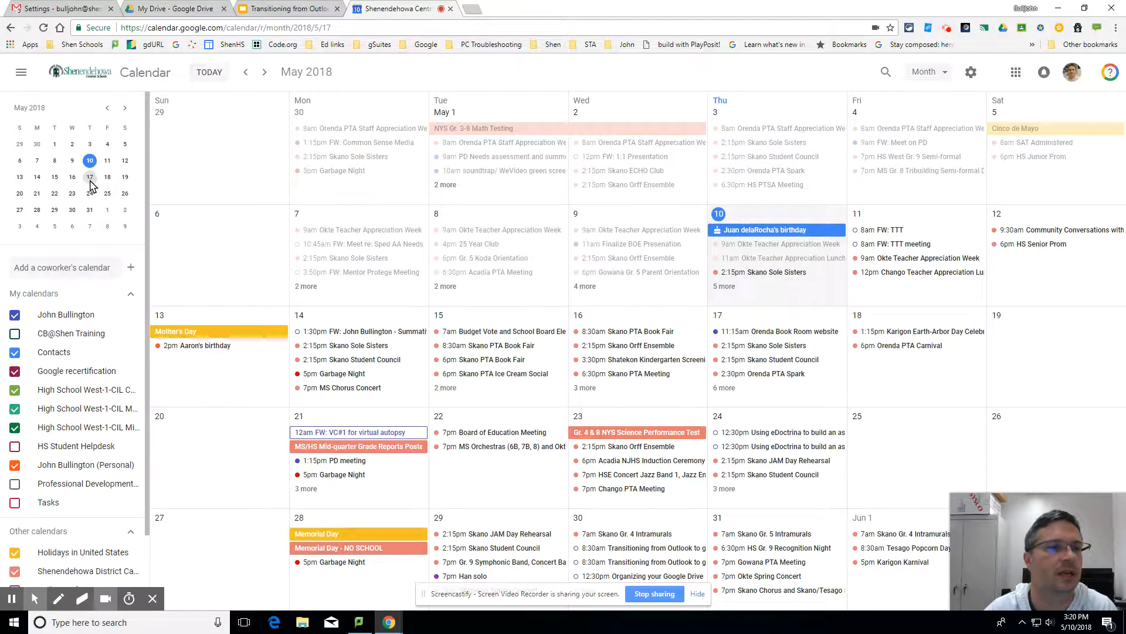
pyautogui.click(90, 178)
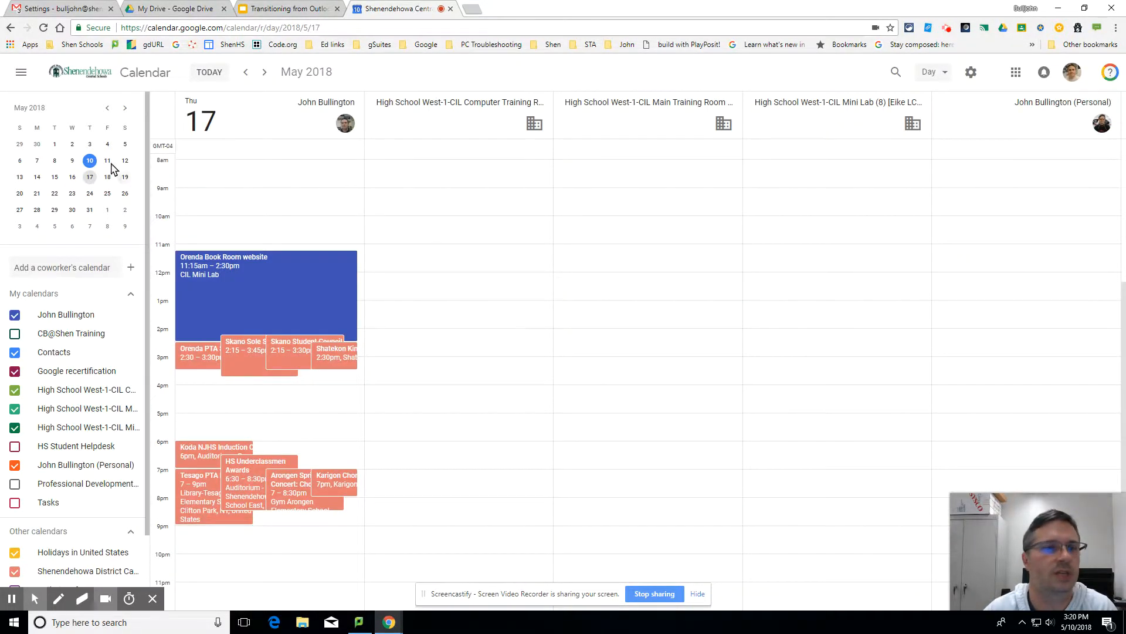
pyautogui.click(210, 72)
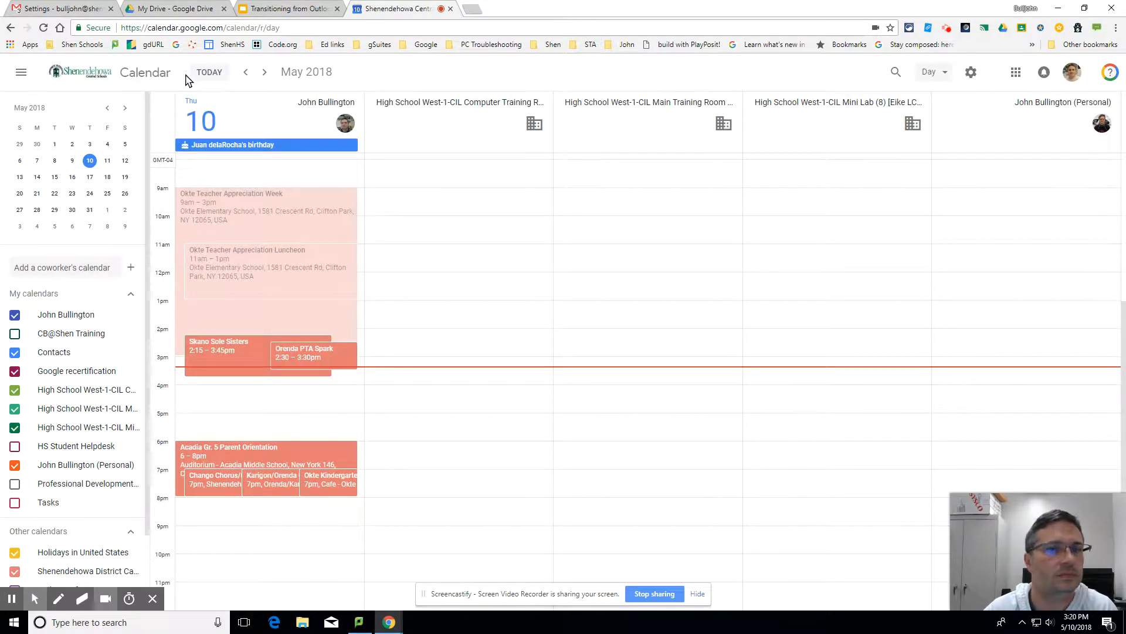
# Switch the calendar back to the Month view
pyautogui.click(298, 74)
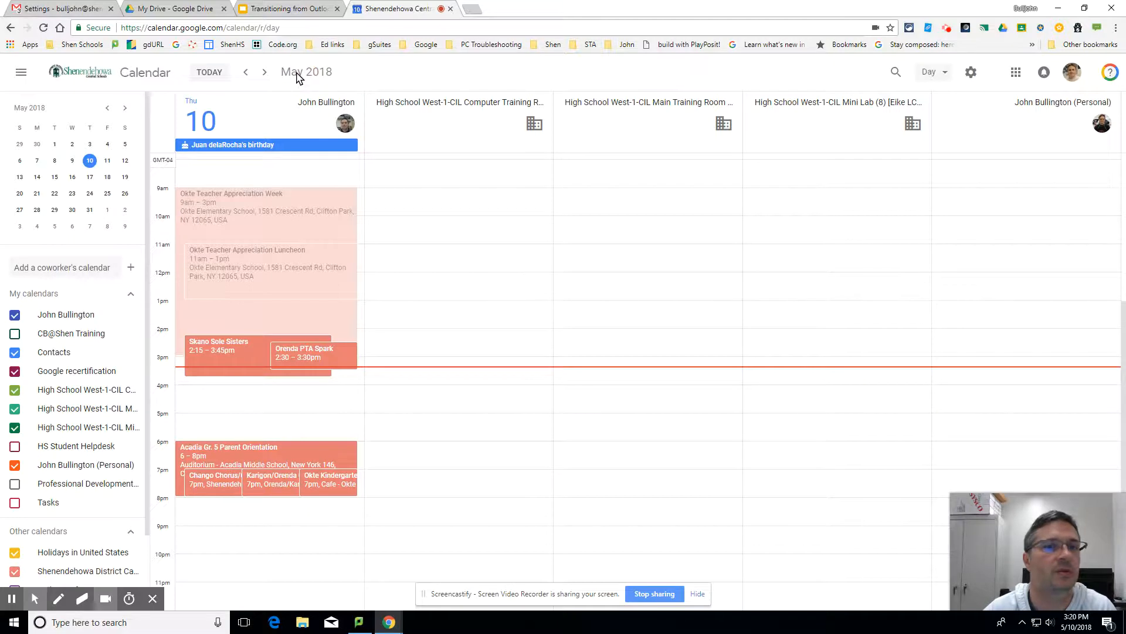
pyautogui.click(40, 107)
pyautogui.click(34, 110)
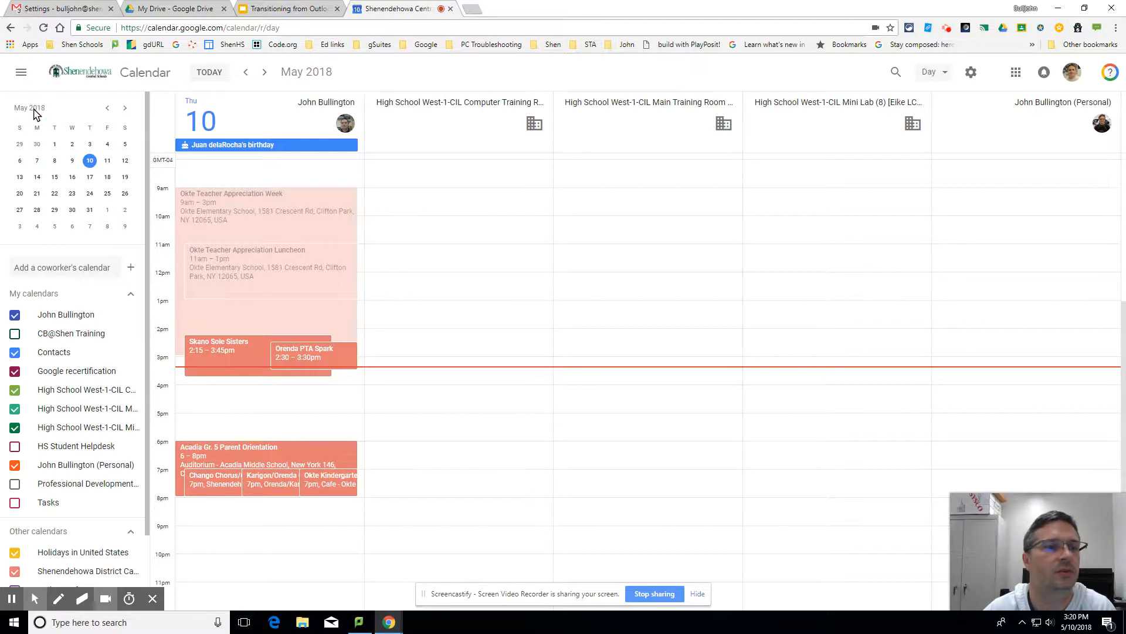
pyautogui.click(931, 71)
pyautogui.click(941, 144)
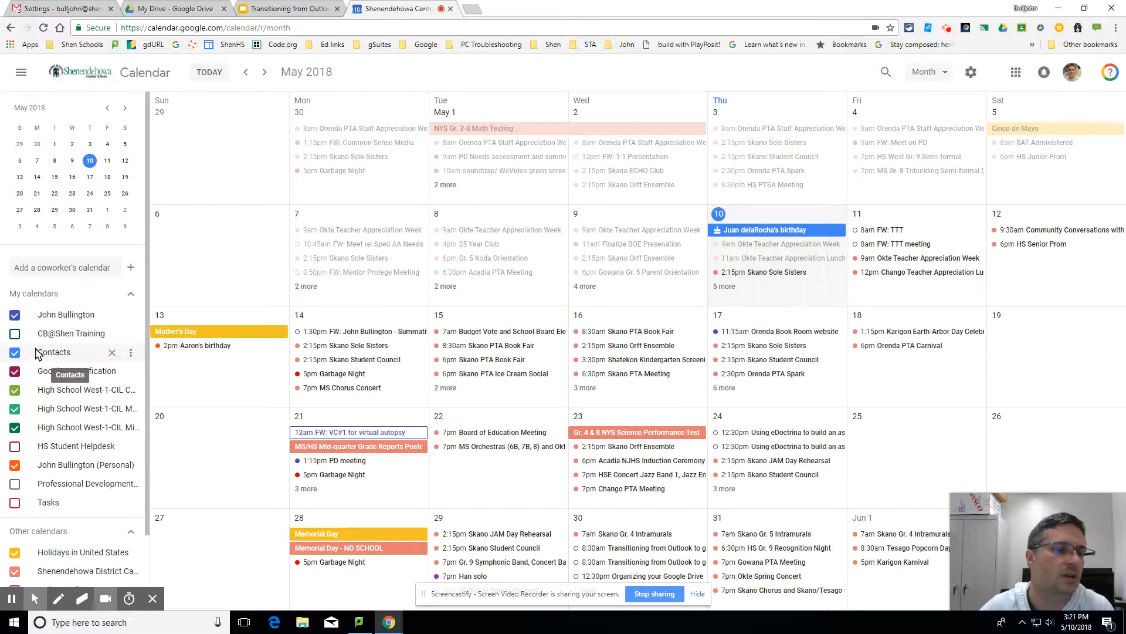
# Hide the Contacts, Holidays in United States and Shenendehowa District calendars from the month grid
pyautogui.click(15, 354)
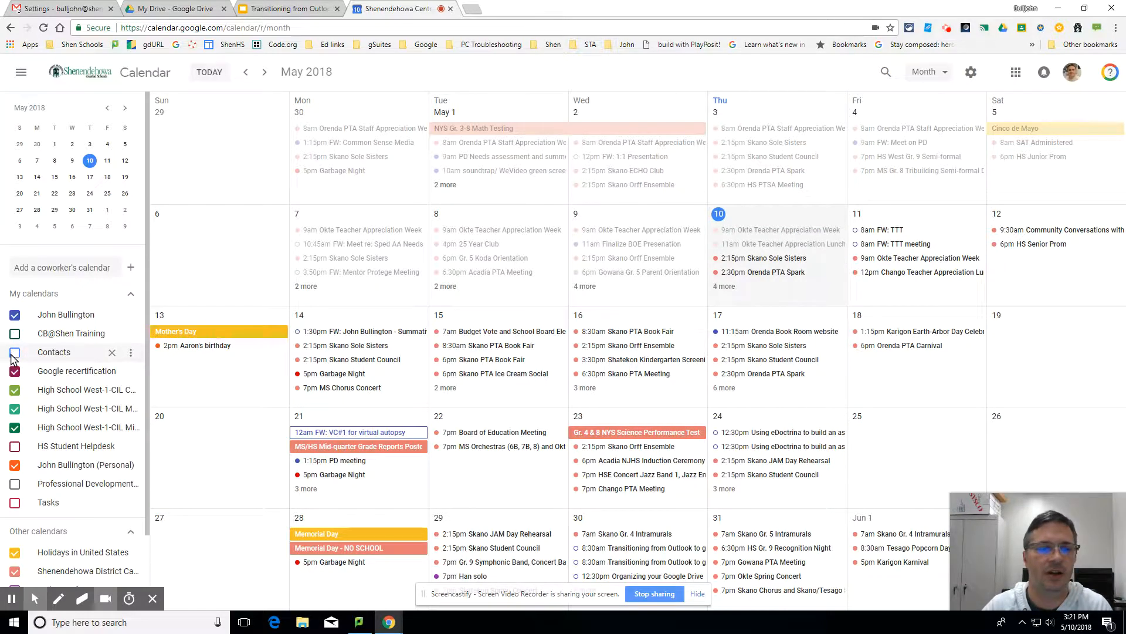
pyautogui.click(15, 552)
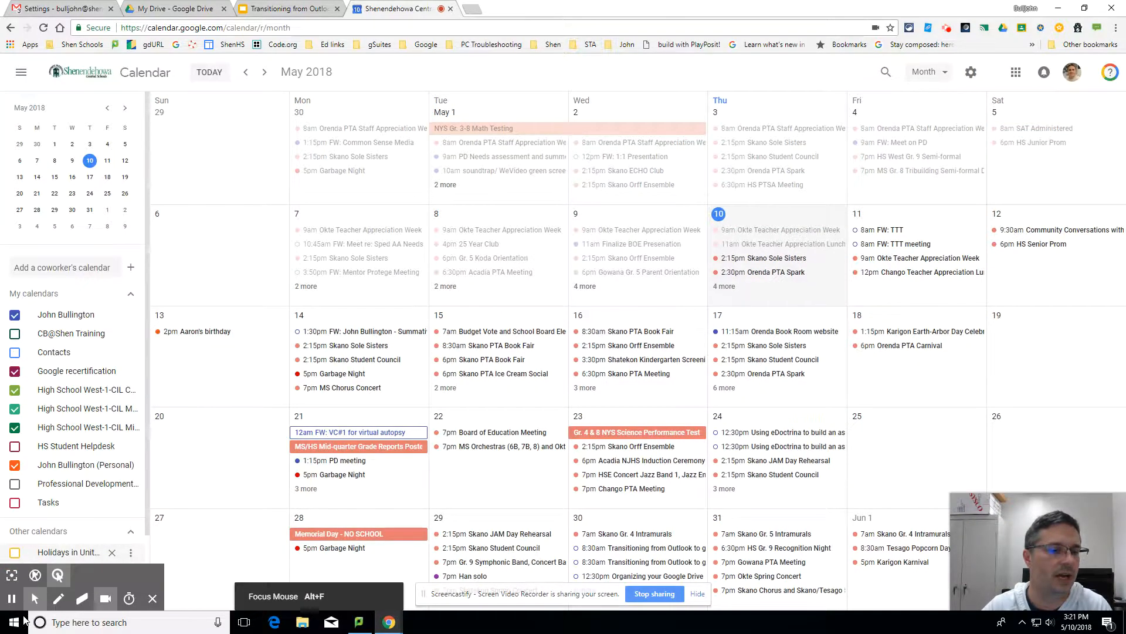
pyautogui.moveTo(147, 496); pyautogui.dragTo(148, 556)
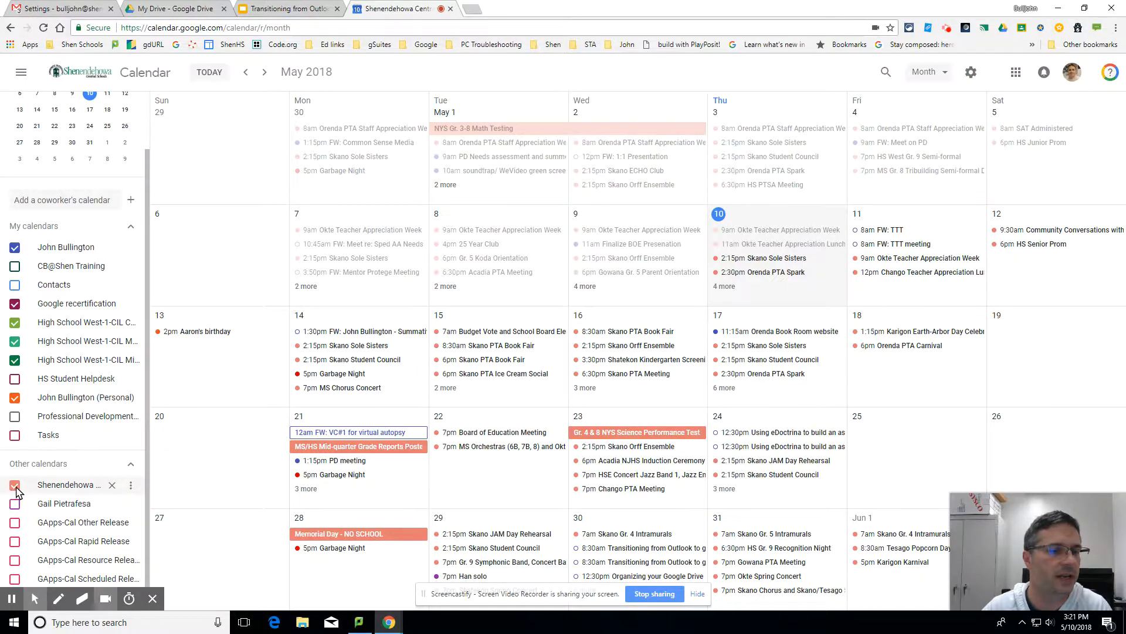
pyautogui.click(15, 486)
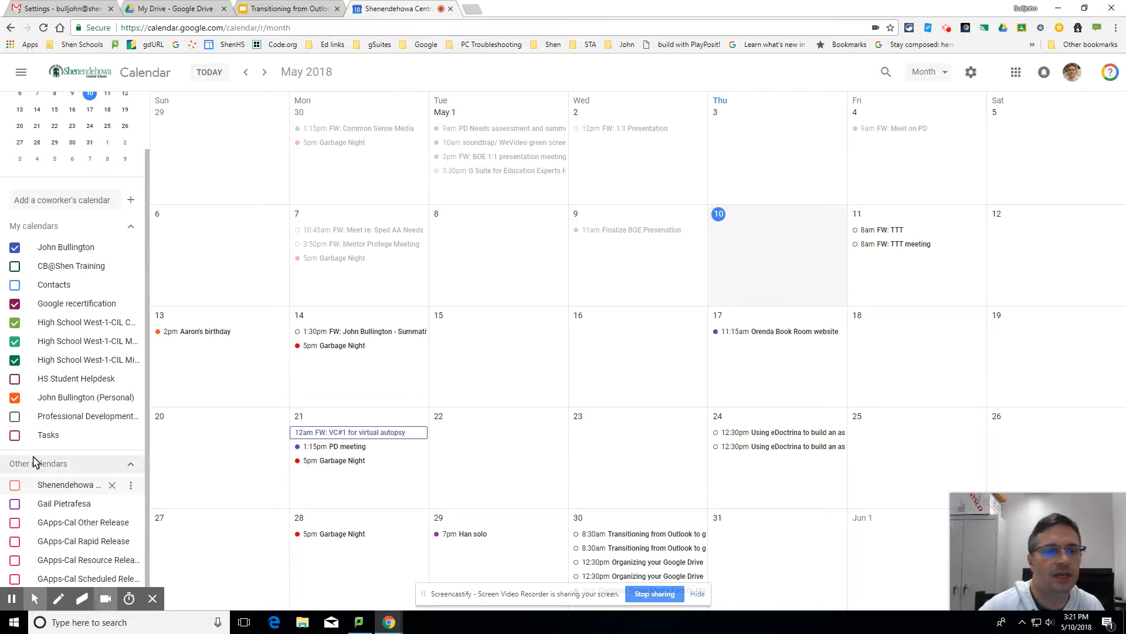
pyautogui.click(130, 248)
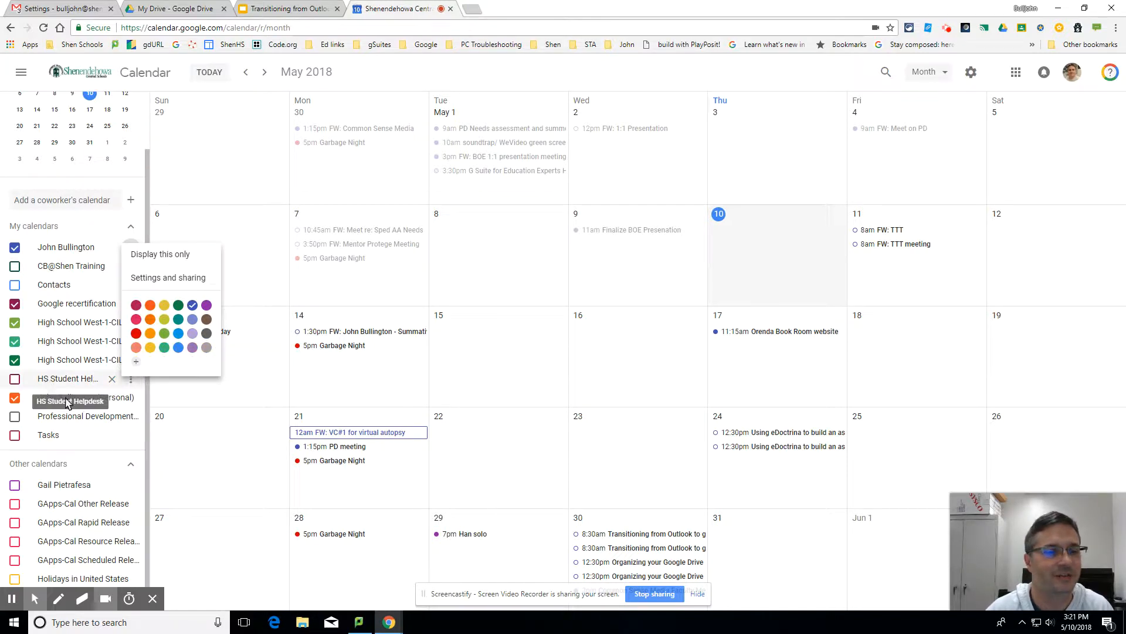
pyautogui.click(95, 198)
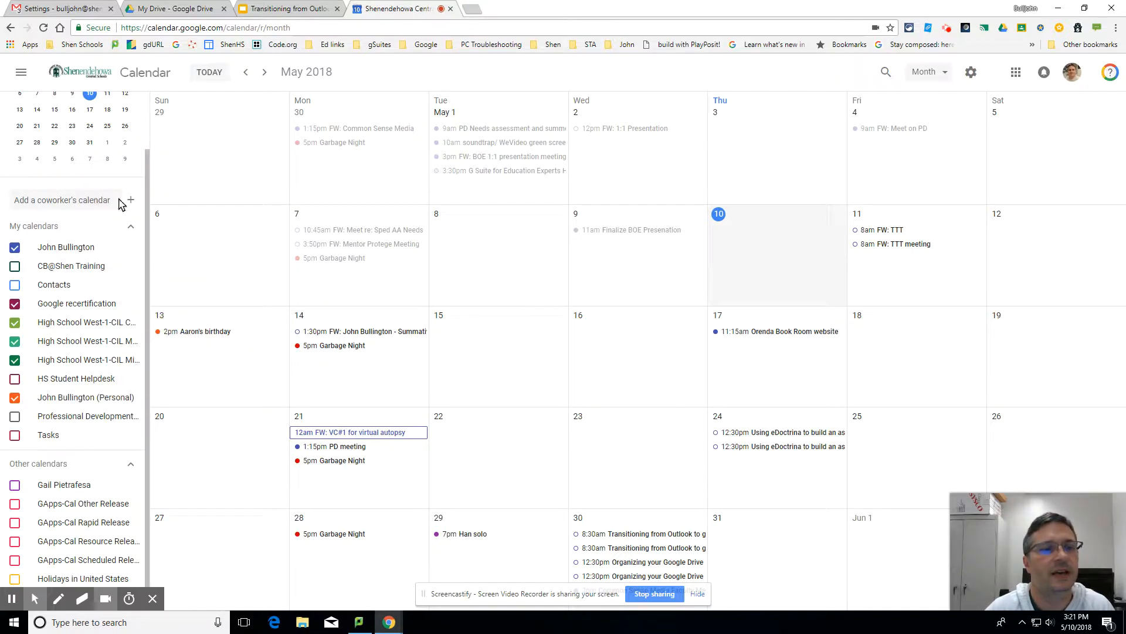
# Browse the calendars of interest that can be added and return to the month grid
pyautogui.click(130, 200)
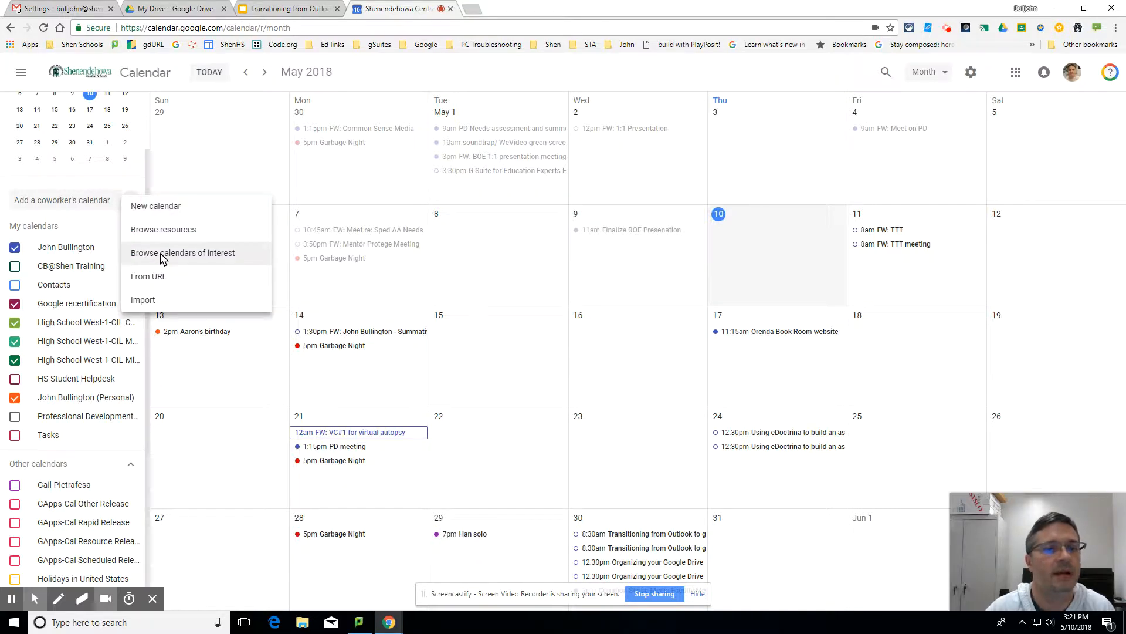
pyautogui.click(163, 255)
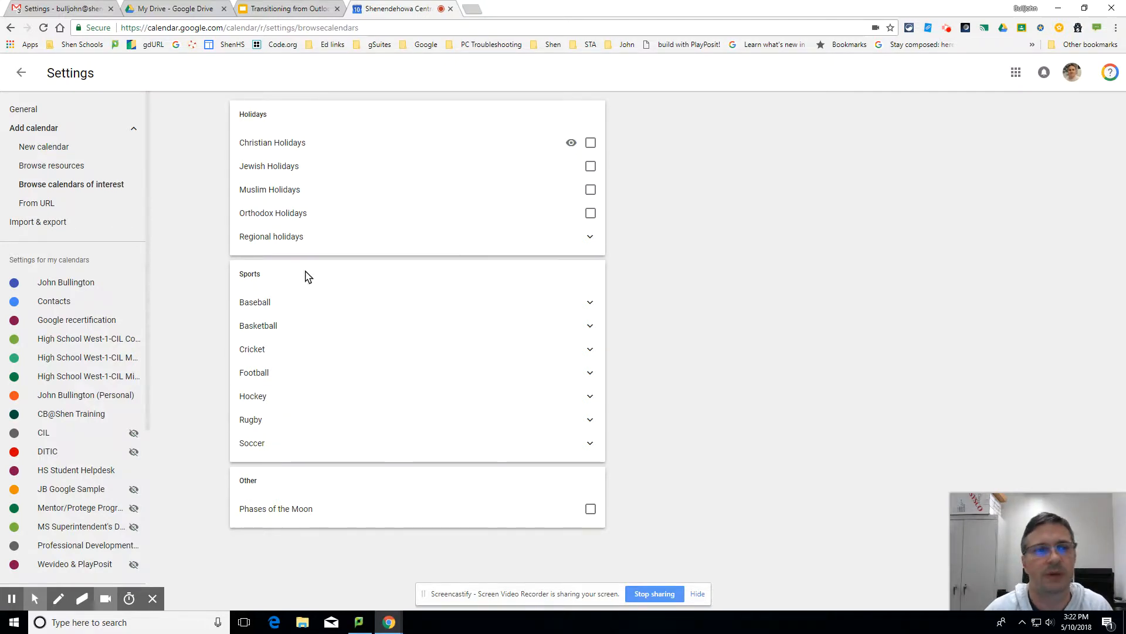
pyautogui.click(21, 72)
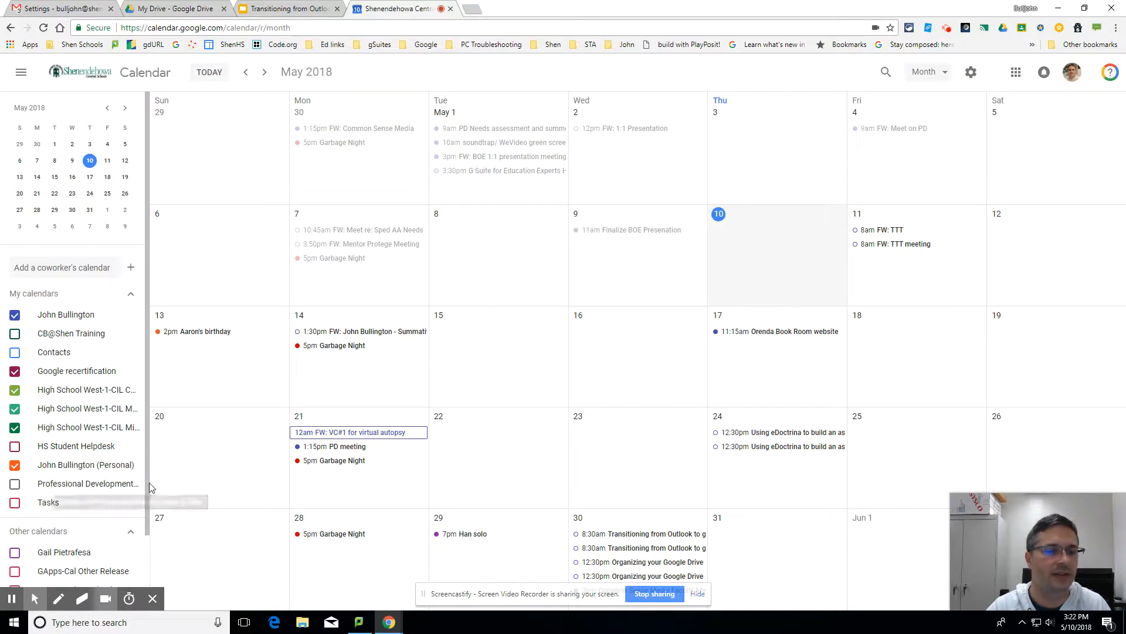
pyautogui.moveTo(149, 482); pyautogui.dragTo(133, 302)
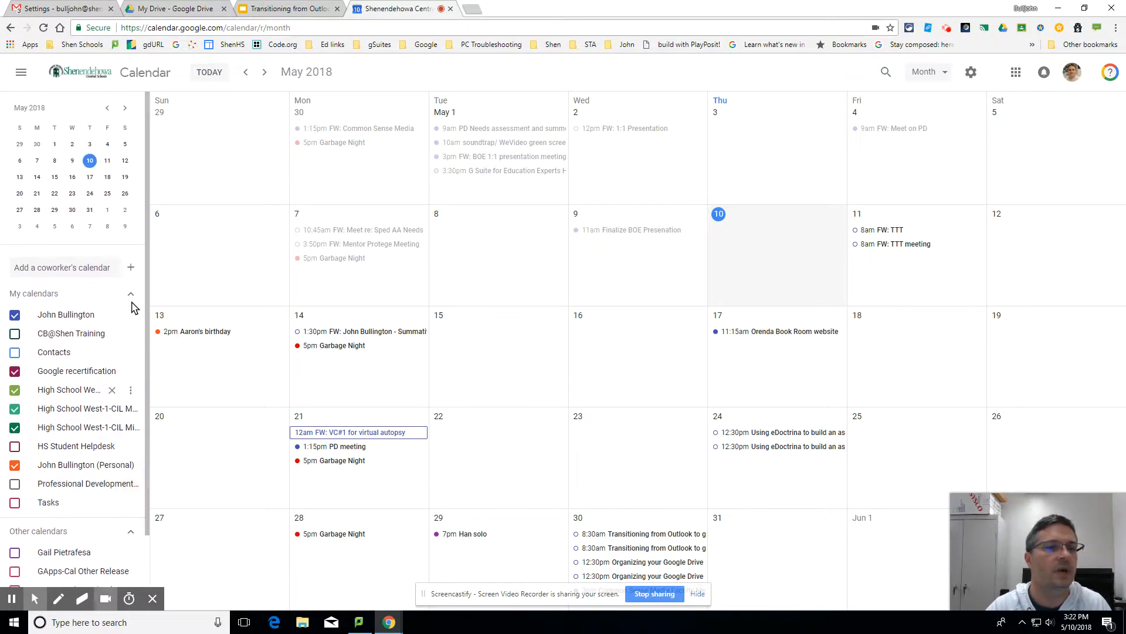
pyautogui.click(131, 270)
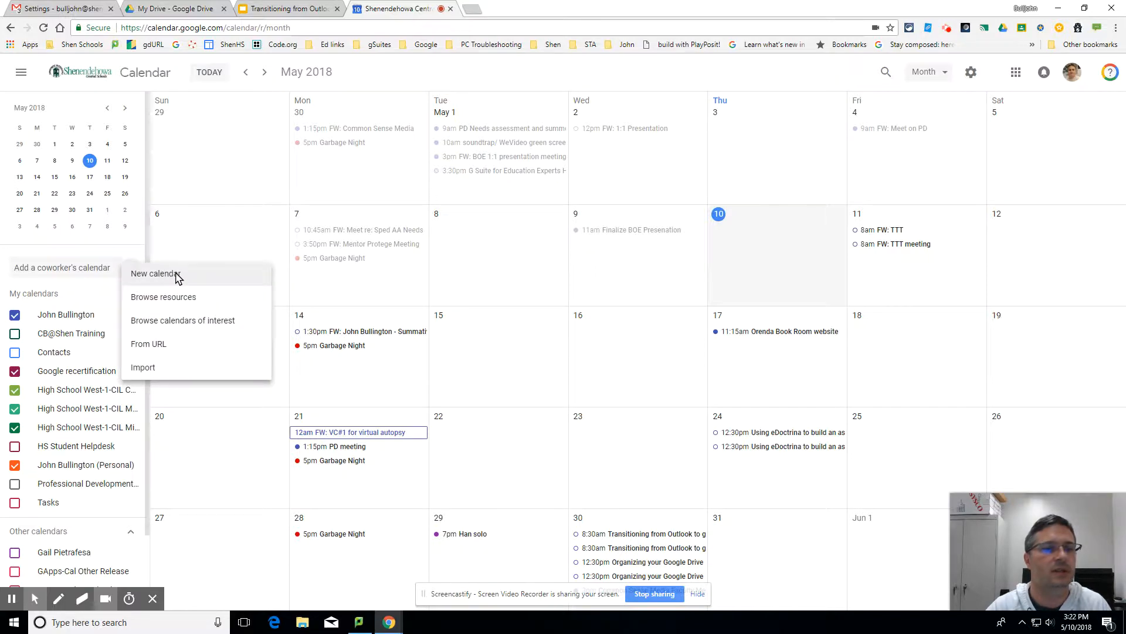
pyautogui.click(21, 289)
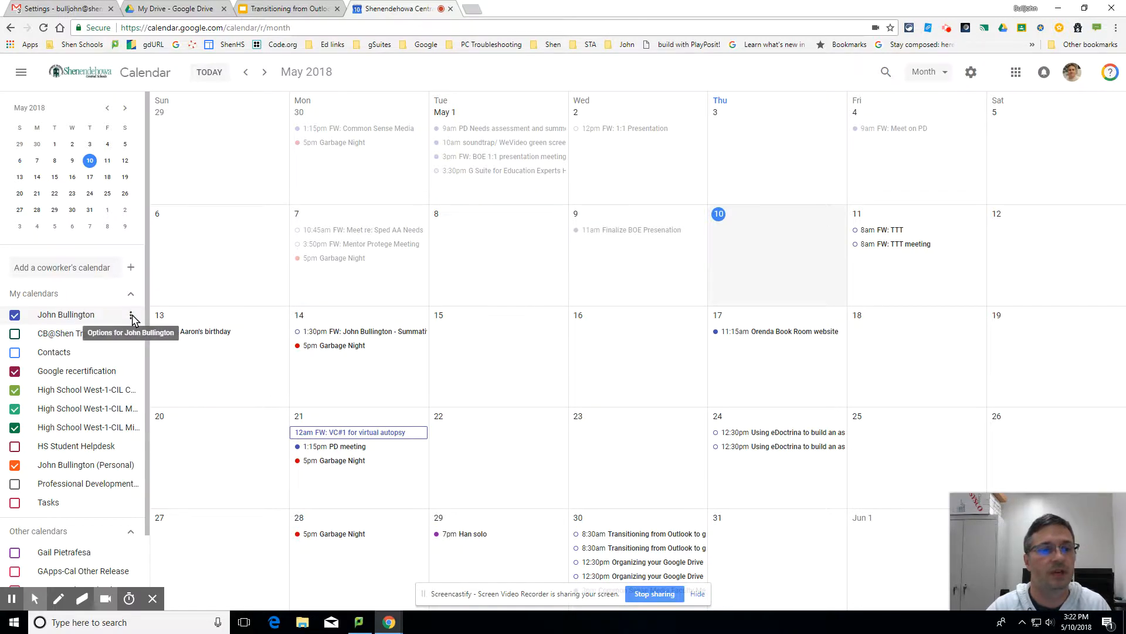
# Open the settings and sharing page of the owner's primary calendar and review its general details and access permissions
pyautogui.click(132, 317)
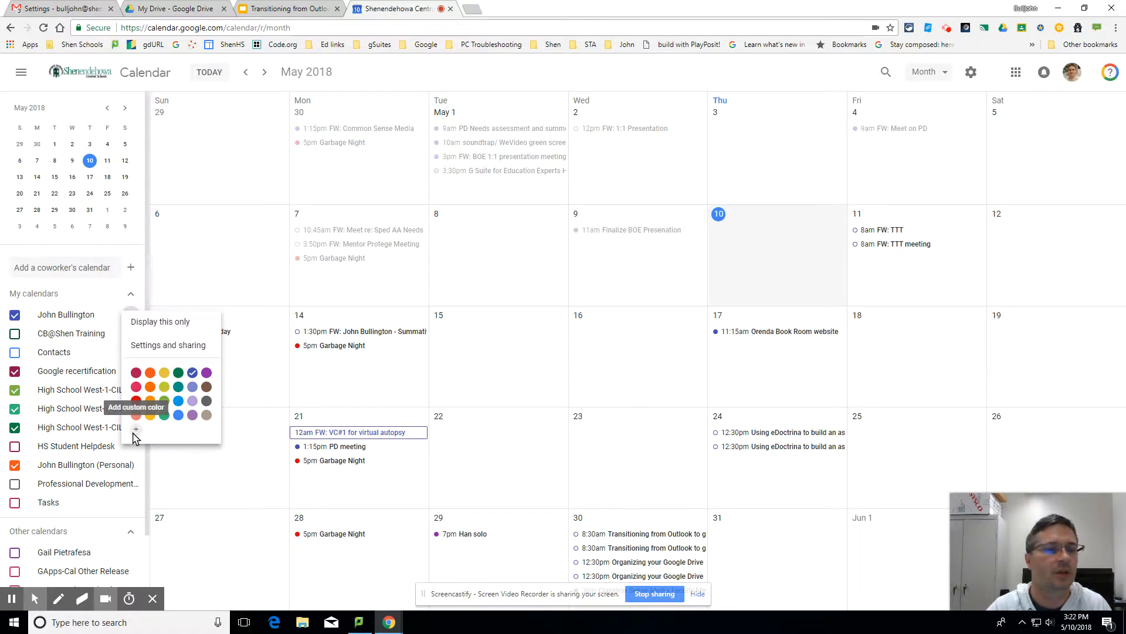
pyautogui.click(171, 347)
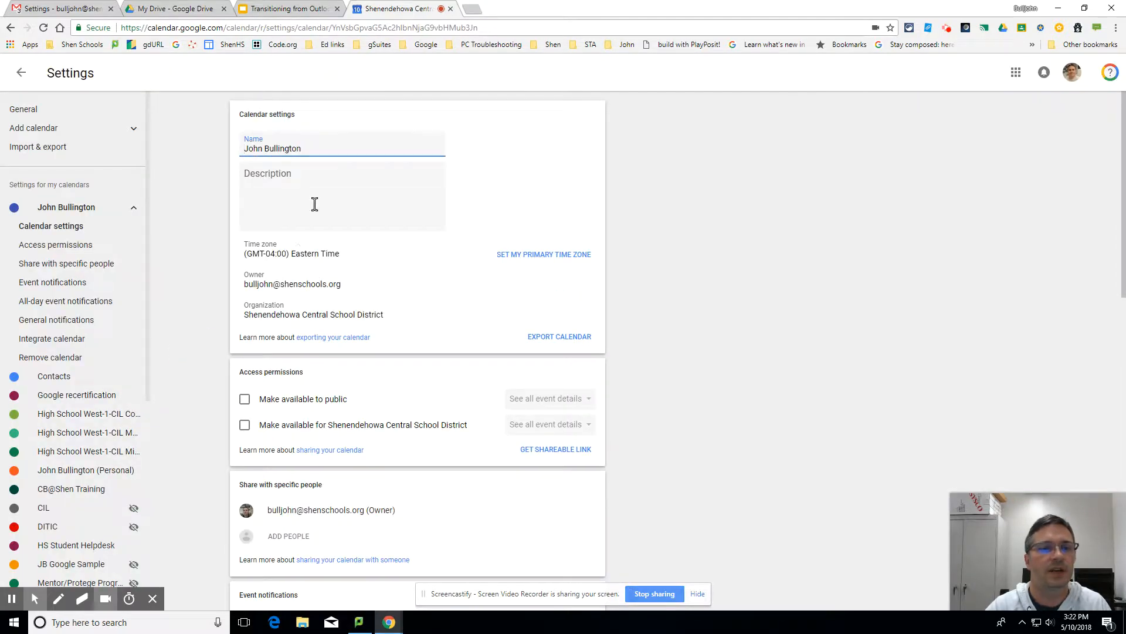
pyautogui.click(281, 173)
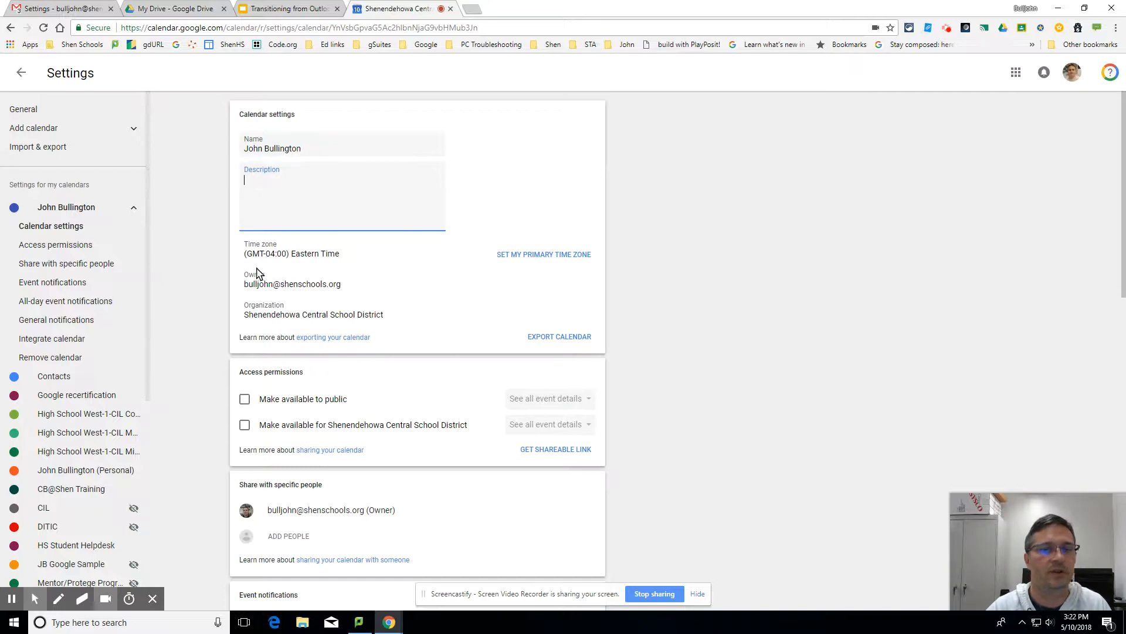
pyautogui.scroll(-2, 256, 274)
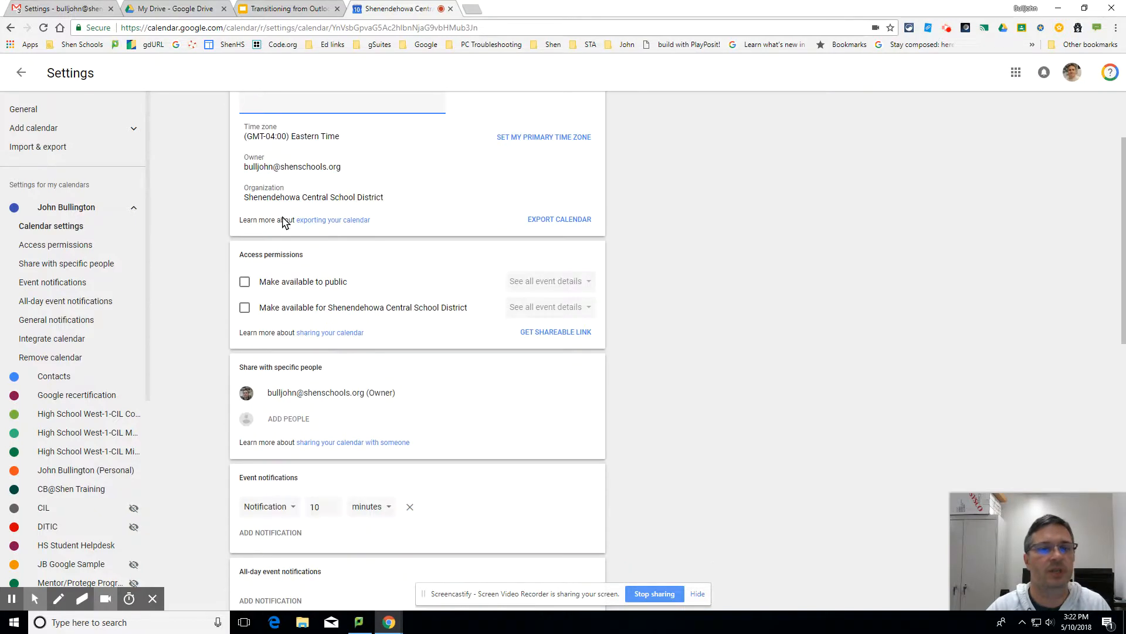
pyautogui.click(351, 169)
pyautogui.click(224, 159)
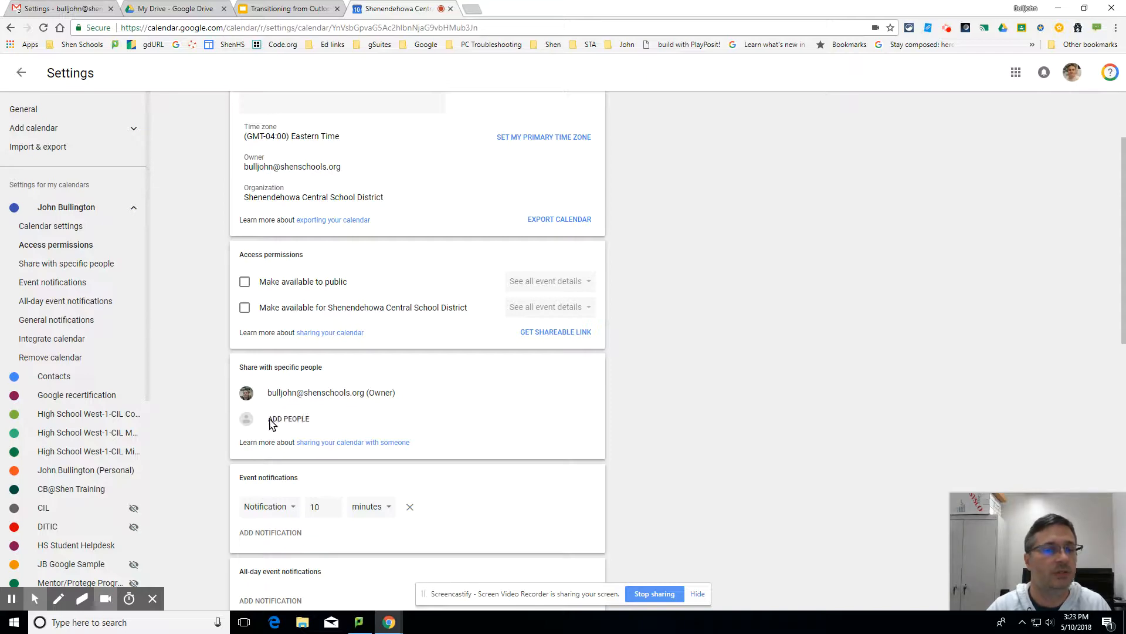
# Select a suggested person to share the primary calendar with, and cancel without sending the invitation
pyautogui.click(276, 421)
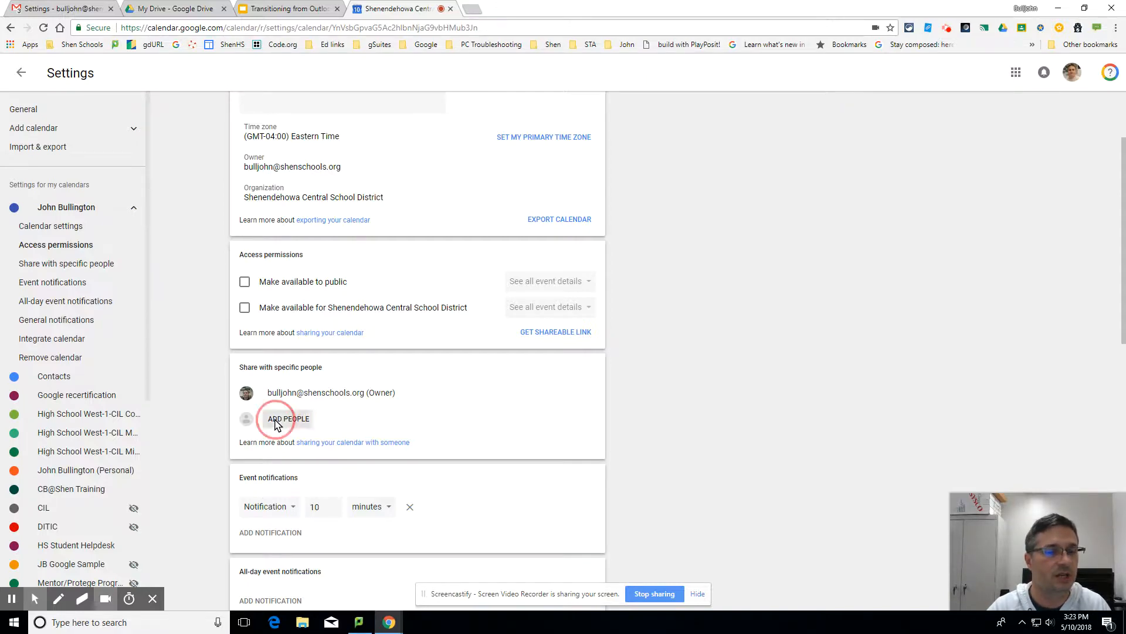
pyautogui.write('bull')
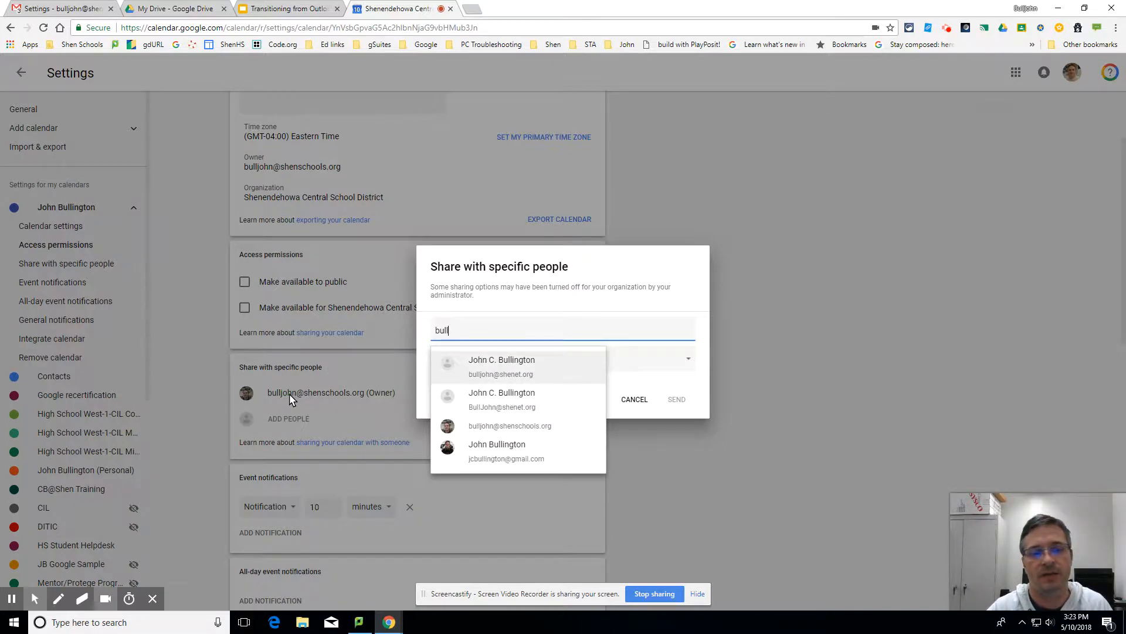
pyautogui.click(501, 452)
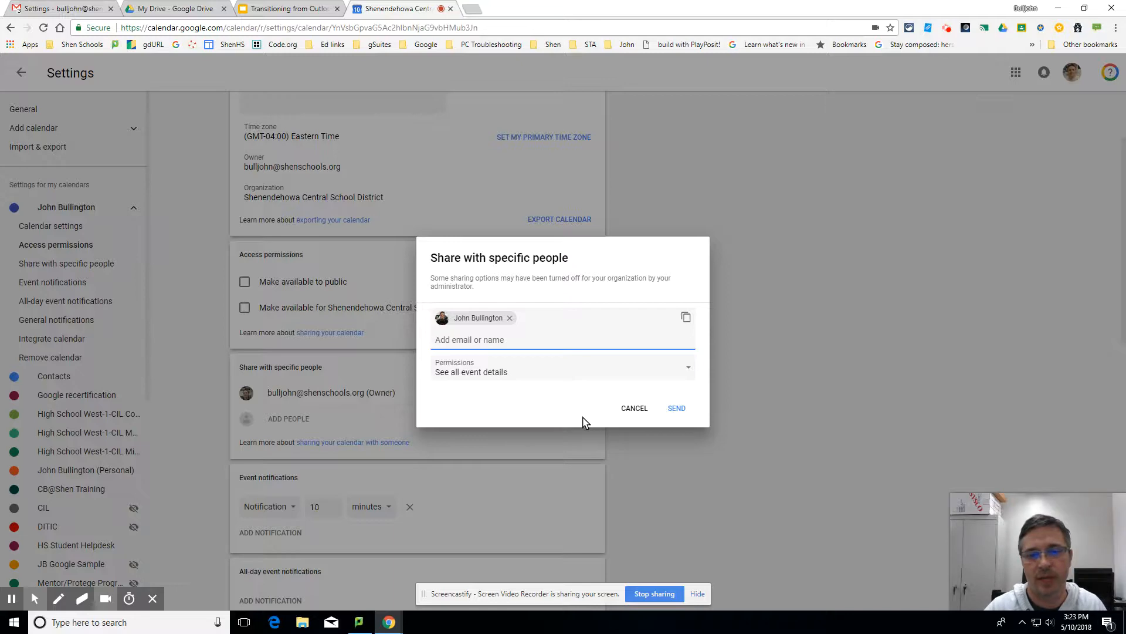
pyautogui.click(634, 408)
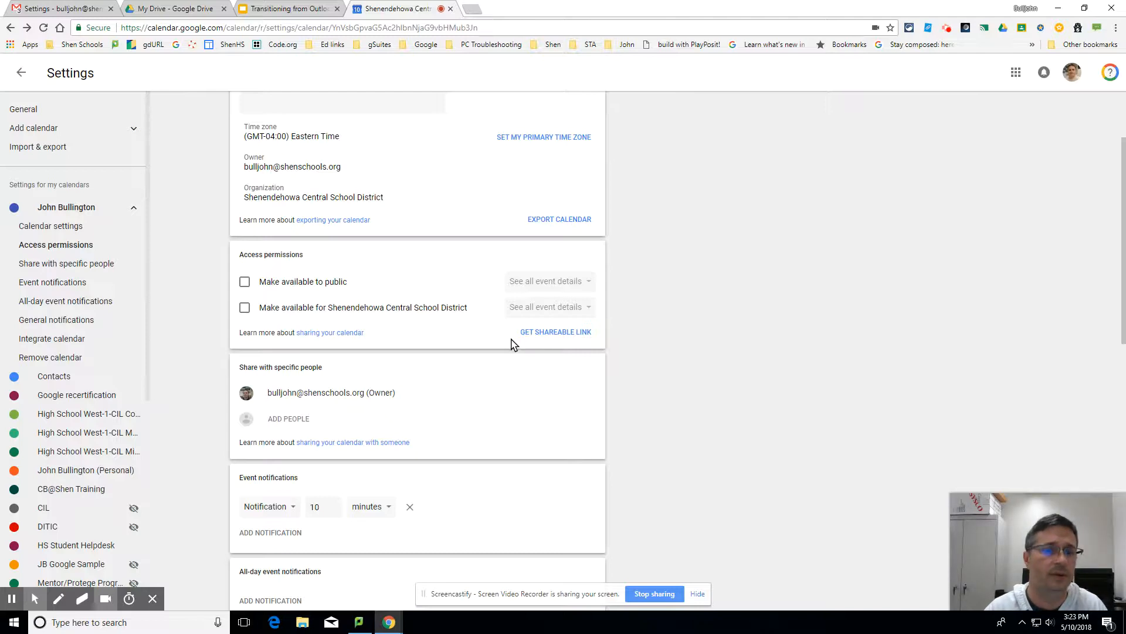
# Examine the primary calendar's notification, integration and removal settings, and return to the beginning of its settings page
pyautogui.scroll(-5, 503, 346)
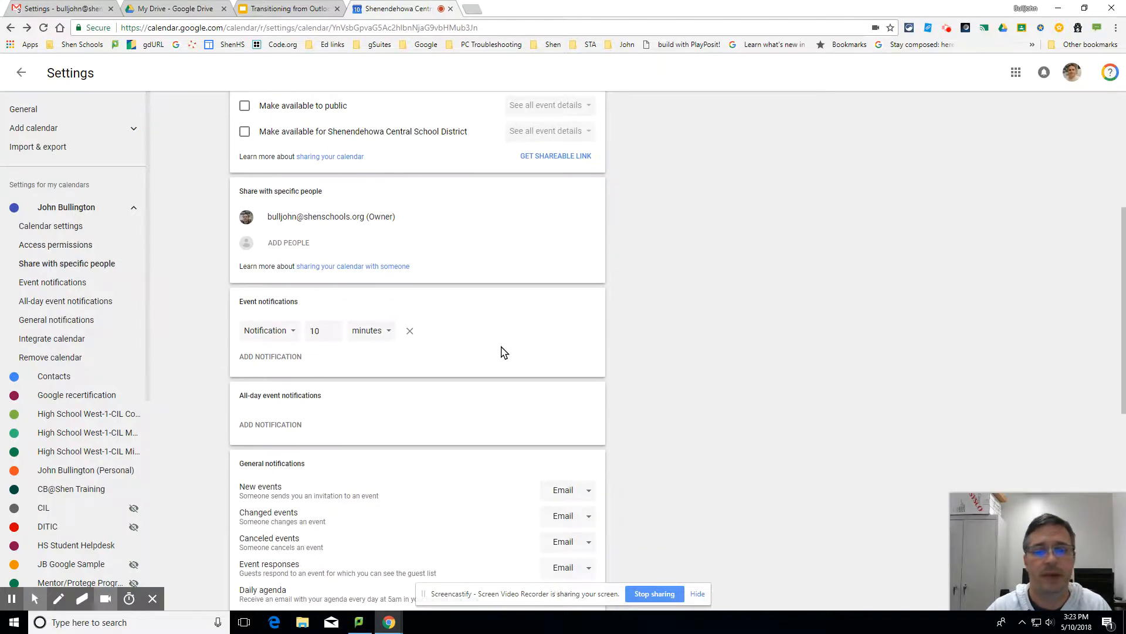
pyautogui.scroll(-5, 503, 352)
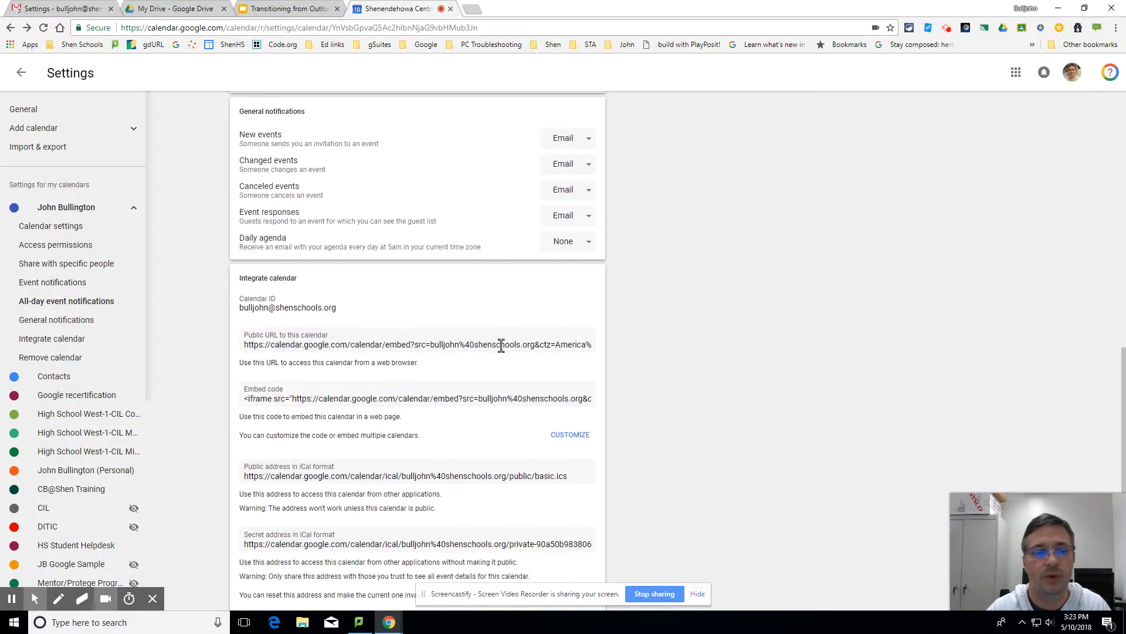
pyautogui.scroll(-2, 498, 345)
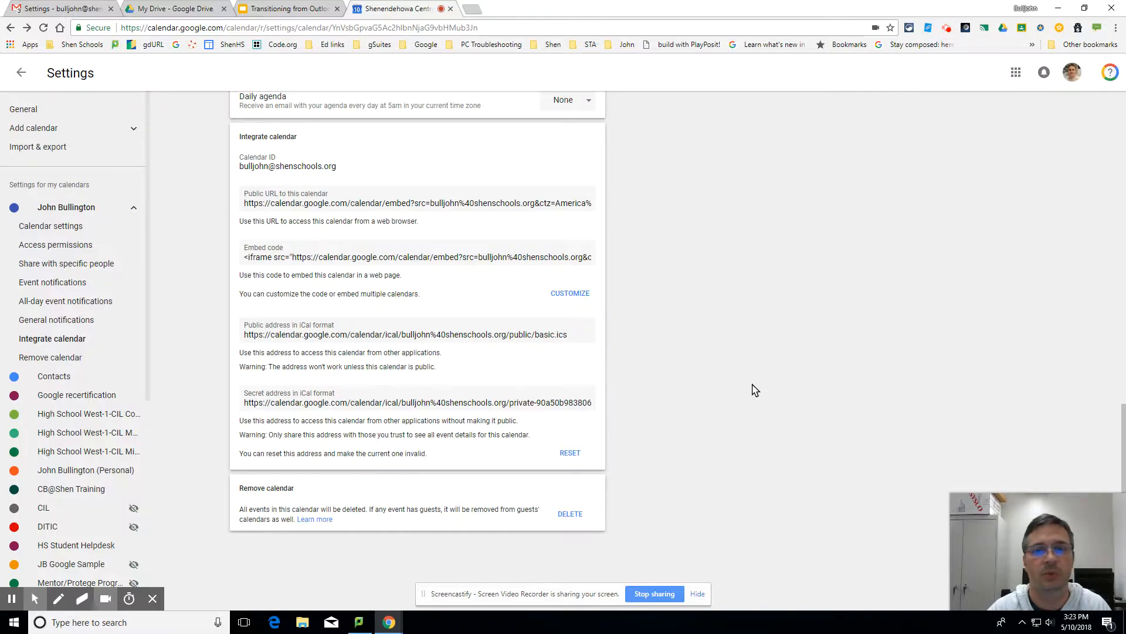
pyautogui.scroll(4, 740, 385)
pyautogui.scroll(8, 738, 382)
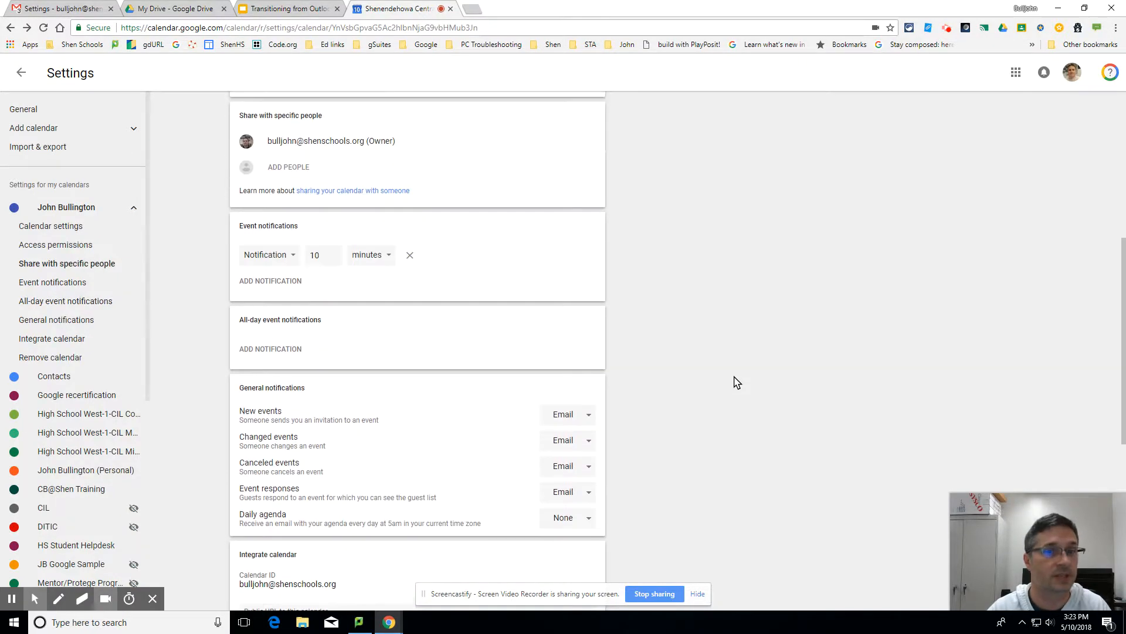
pyautogui.scroll(1, 737, 382)
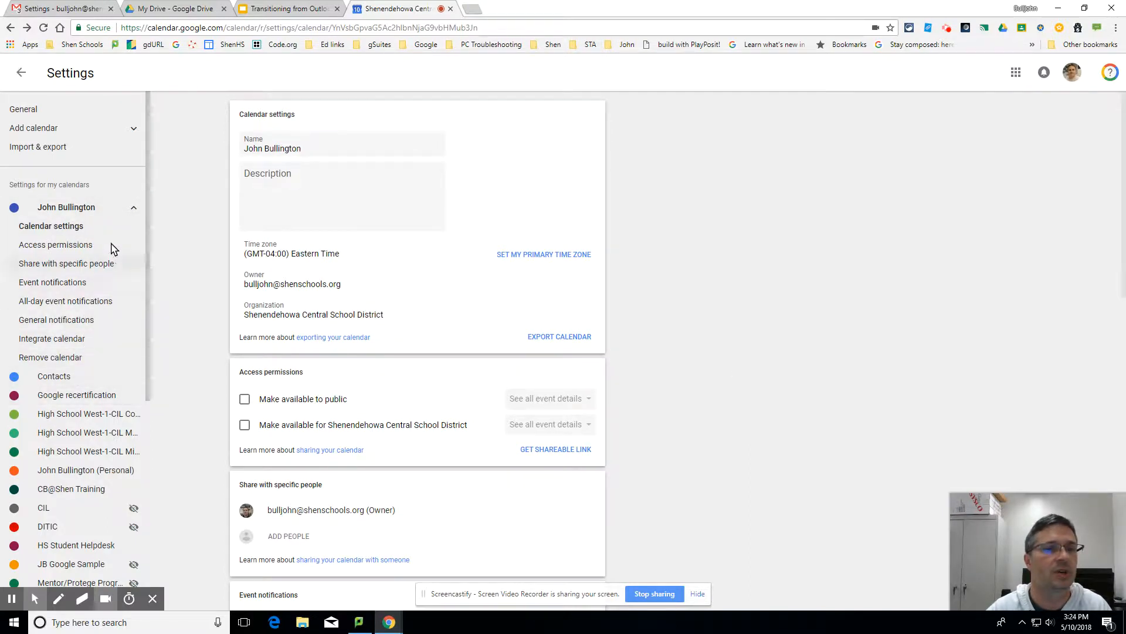
# Check the General notifications and Access permissions sections, and leave the settings for the month grid
pyautogui.click(57, 321)
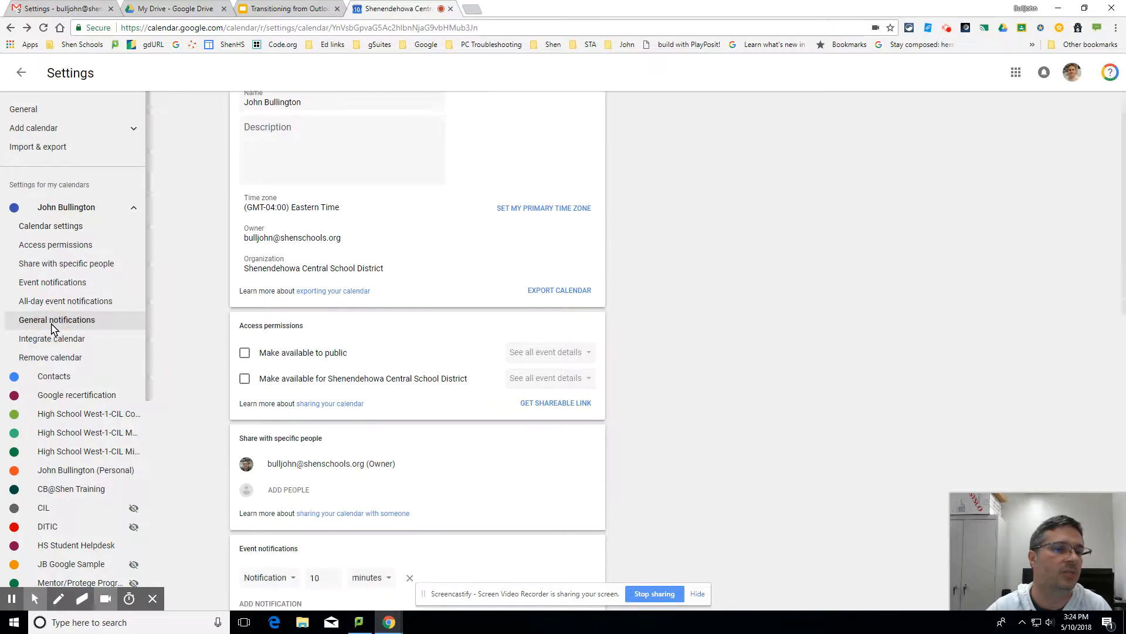
pyautogui.click(50, 246)
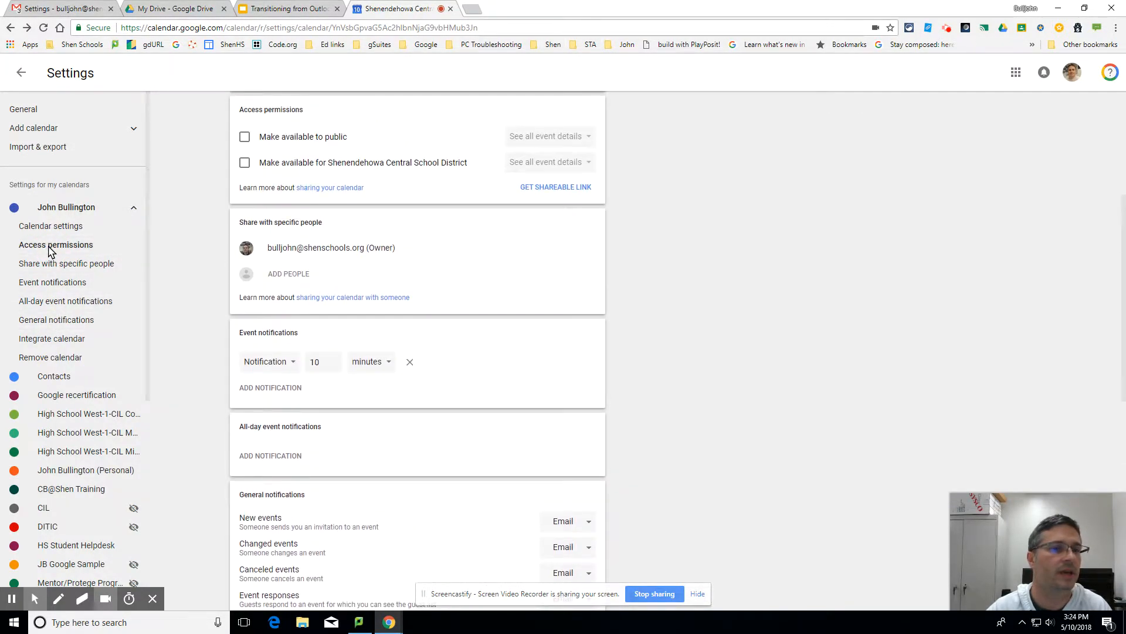
pyautogui.click(134, 210)
pyautogui.click(20, 73)
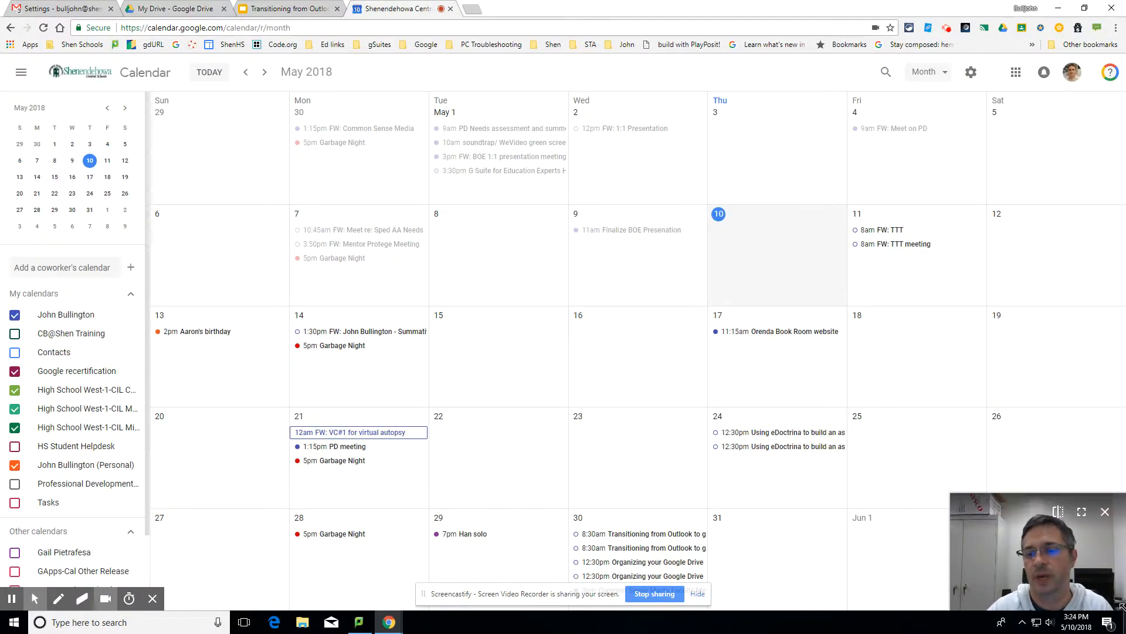
# Start a new event from the month grid and review the list of calendars it can be saved to
pyautogui.moveTo(1096, 587)
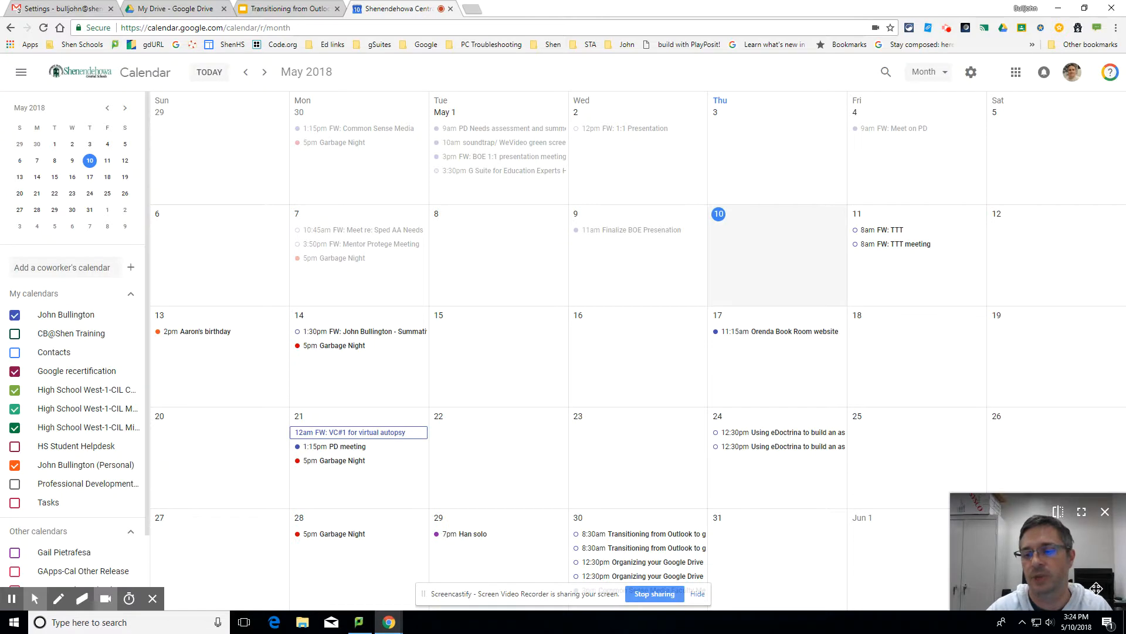
pyautogui.click(1105, 512)
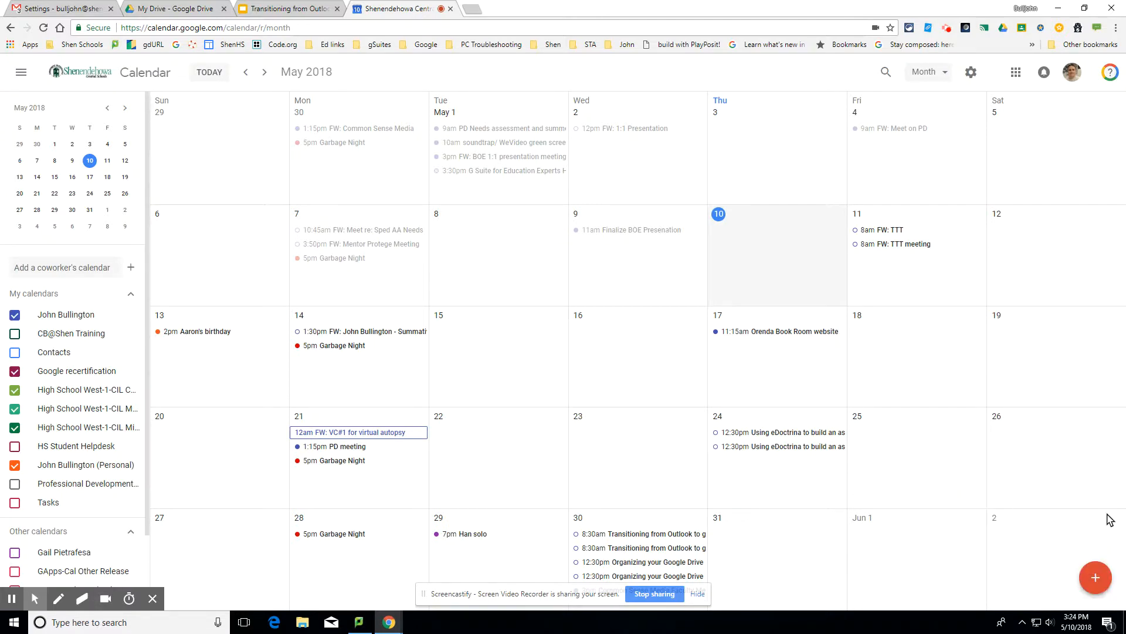
pyautogui.click(1096, 576)
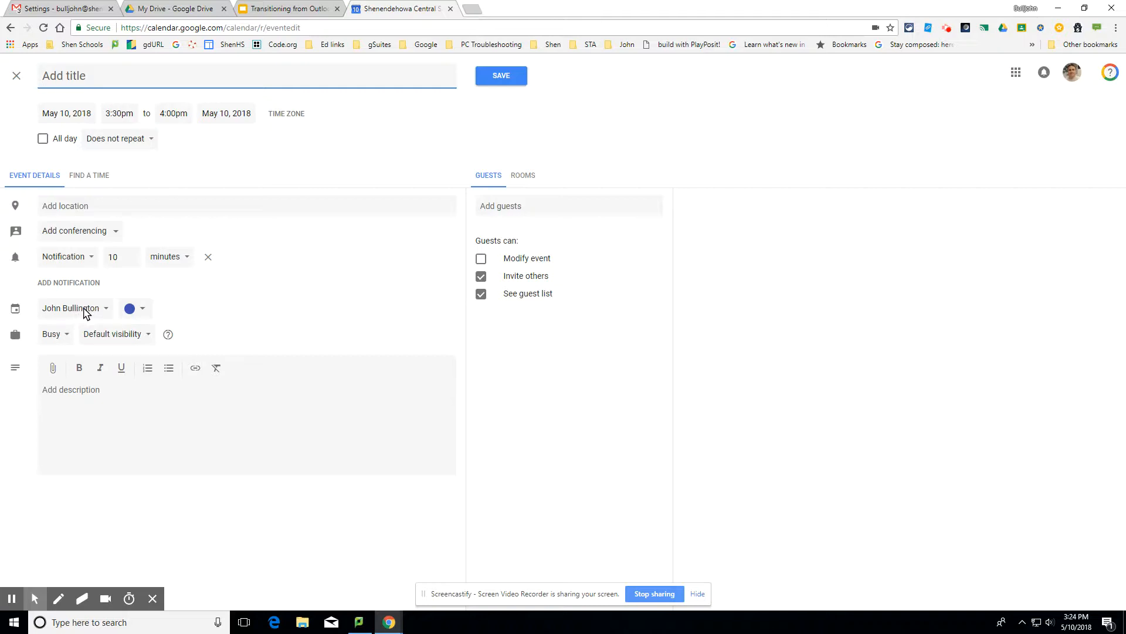
pyautogui.click(85, 313)
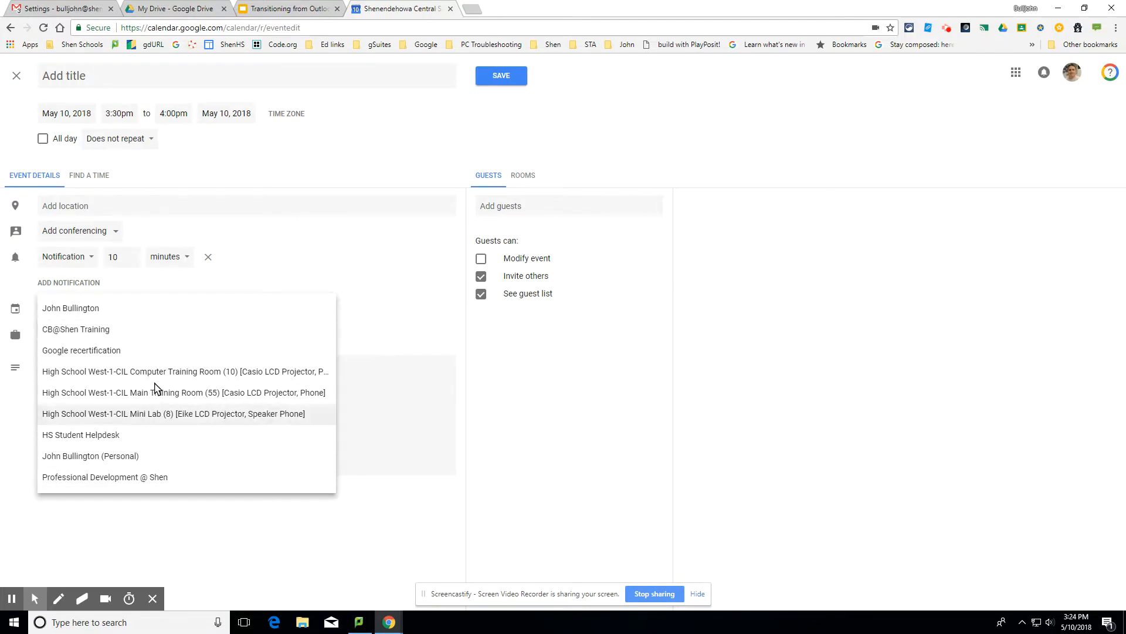
pyautogui.click(328, 286)
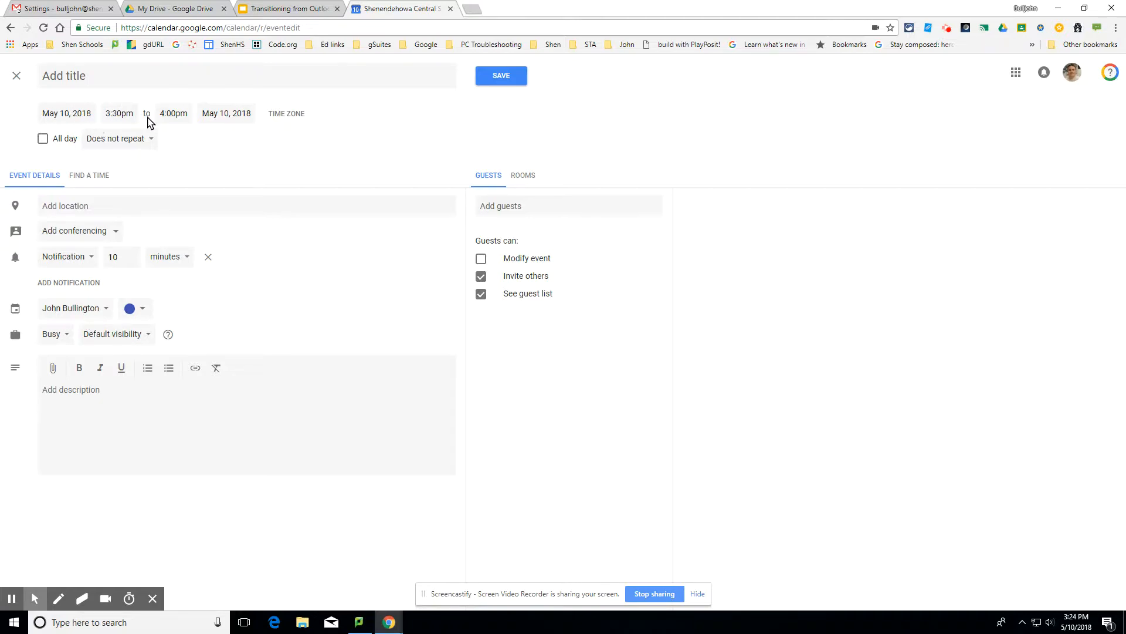
# Try the all-day option, turn it off again, and set the event's start time to 3:02pm
pyautogui.click(44, 140)
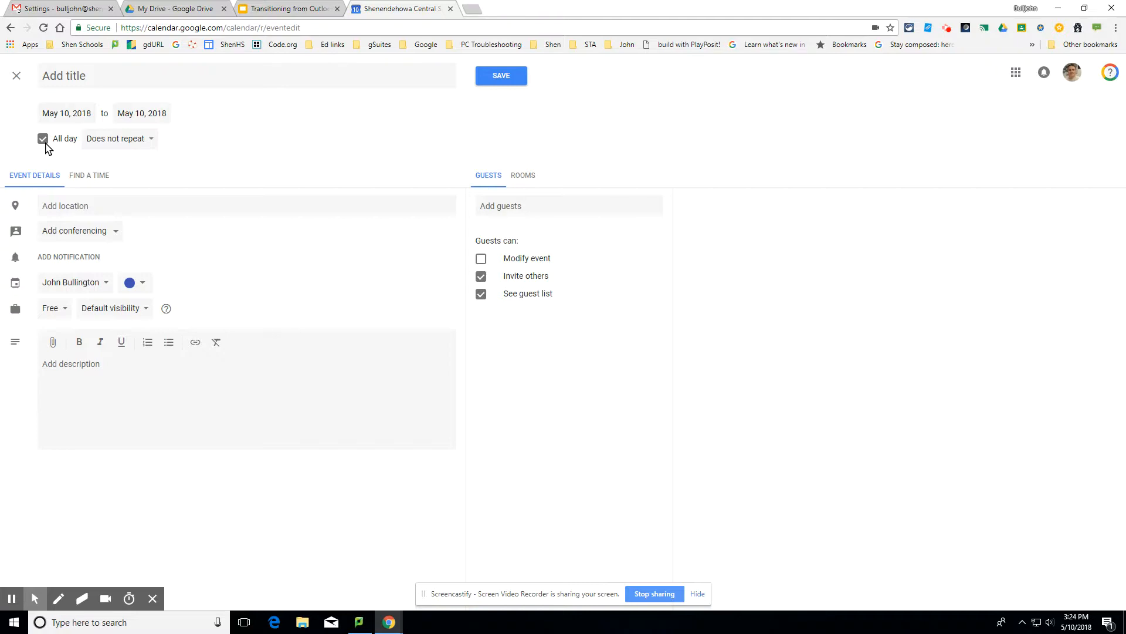
pyautogui.click(43, 139)
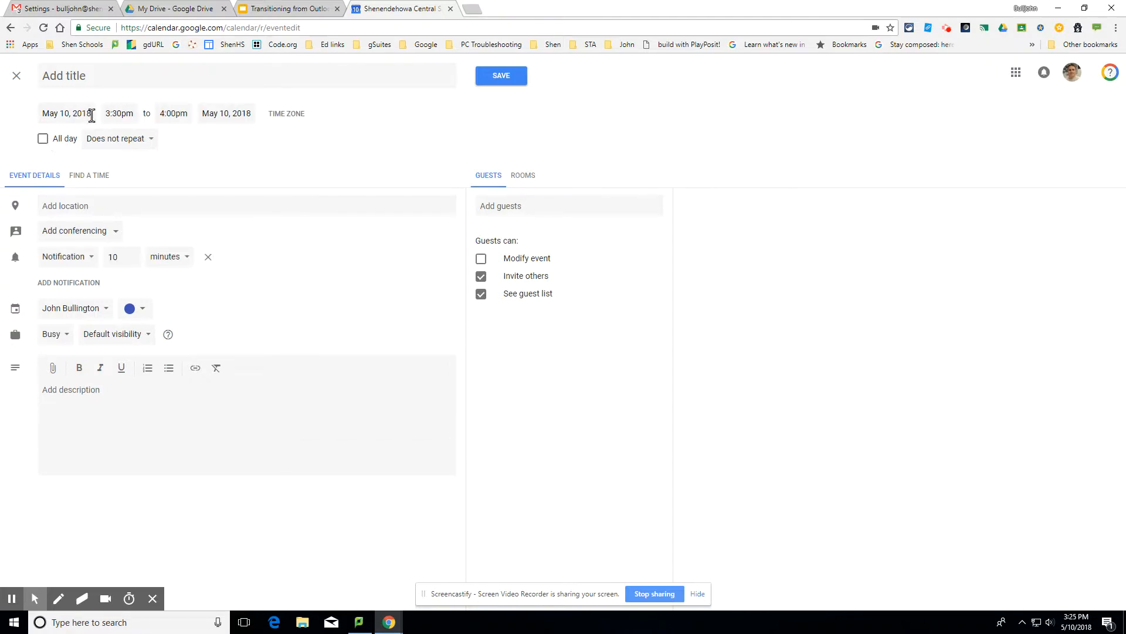
pyautogui.click(116, 113)
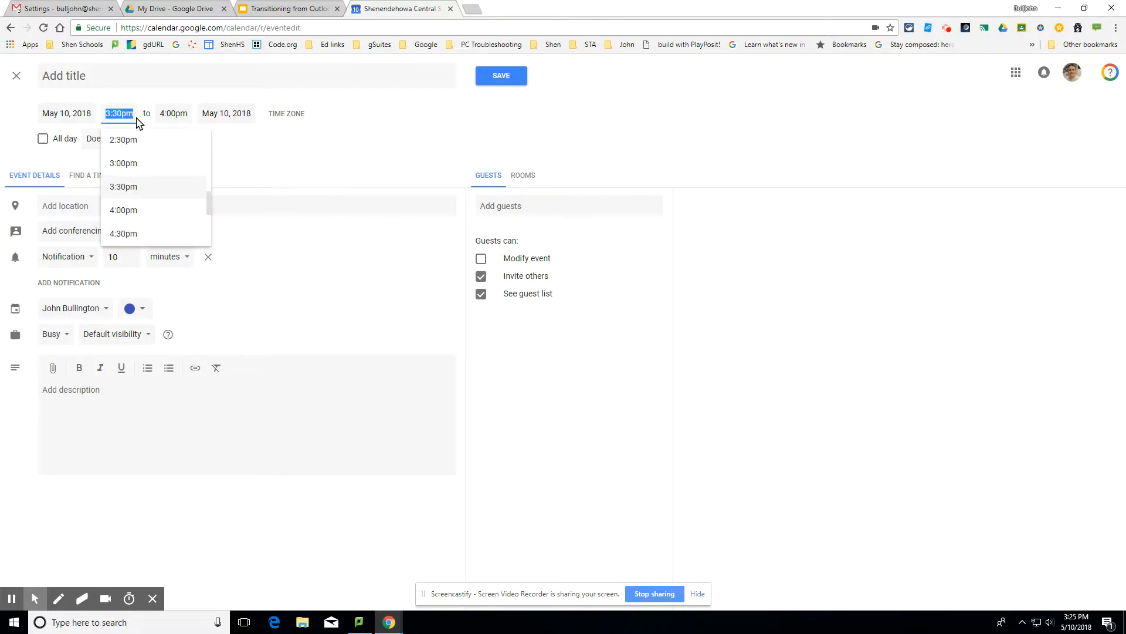
pyautogui.write('3:02')
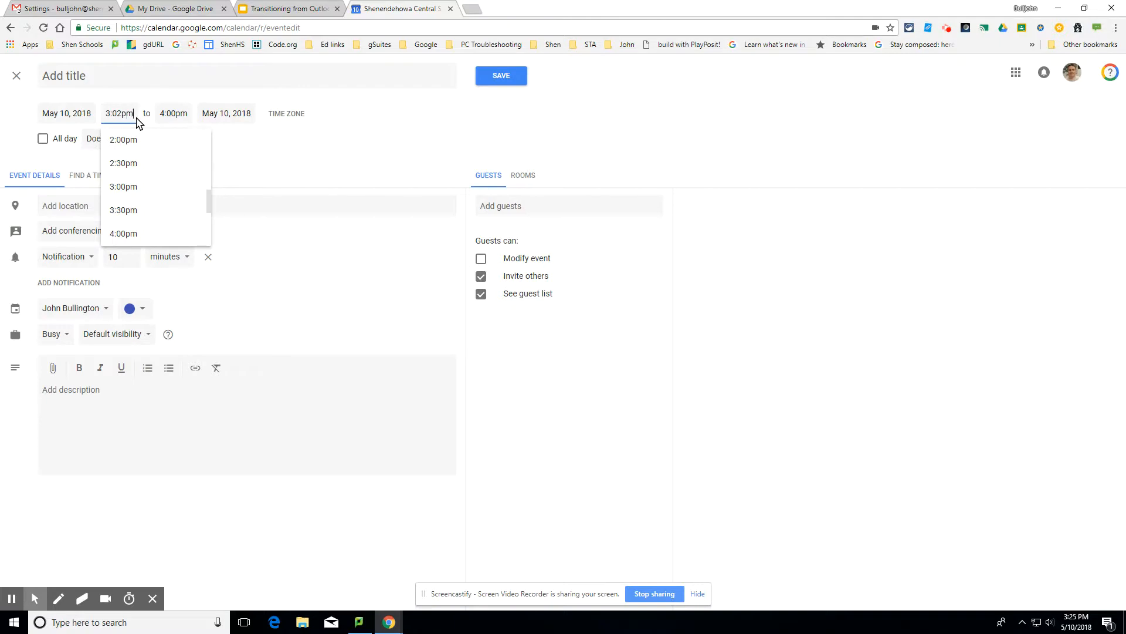
pyautogui.click(298, 174)
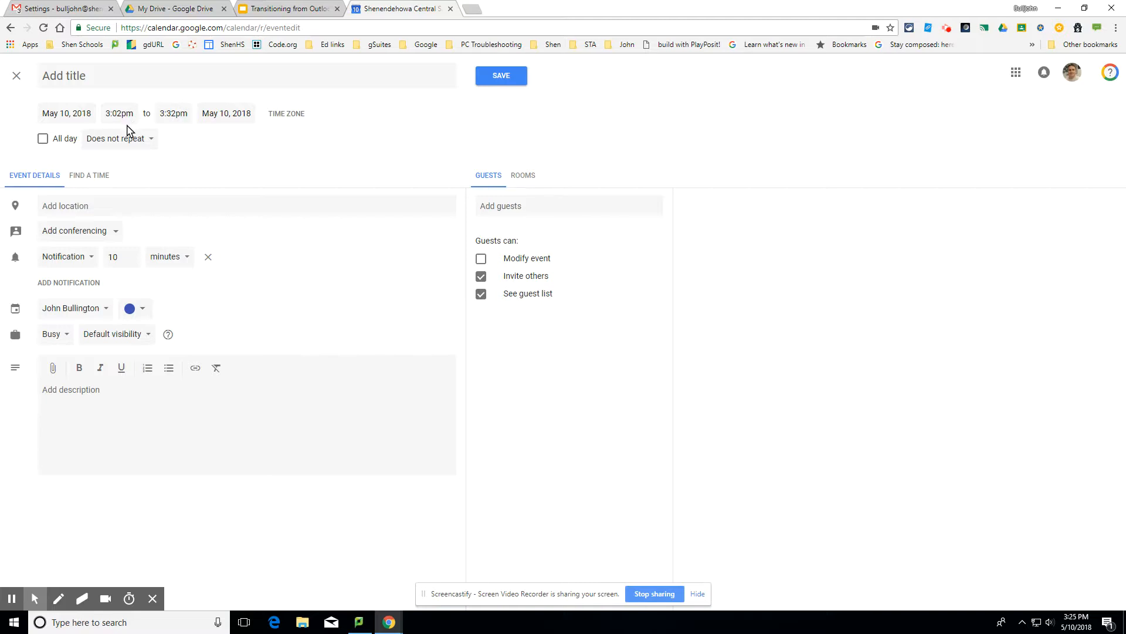
# Check the event's start and end date calendars and its repeat options without changing them
pyautogui.click(70, 113)
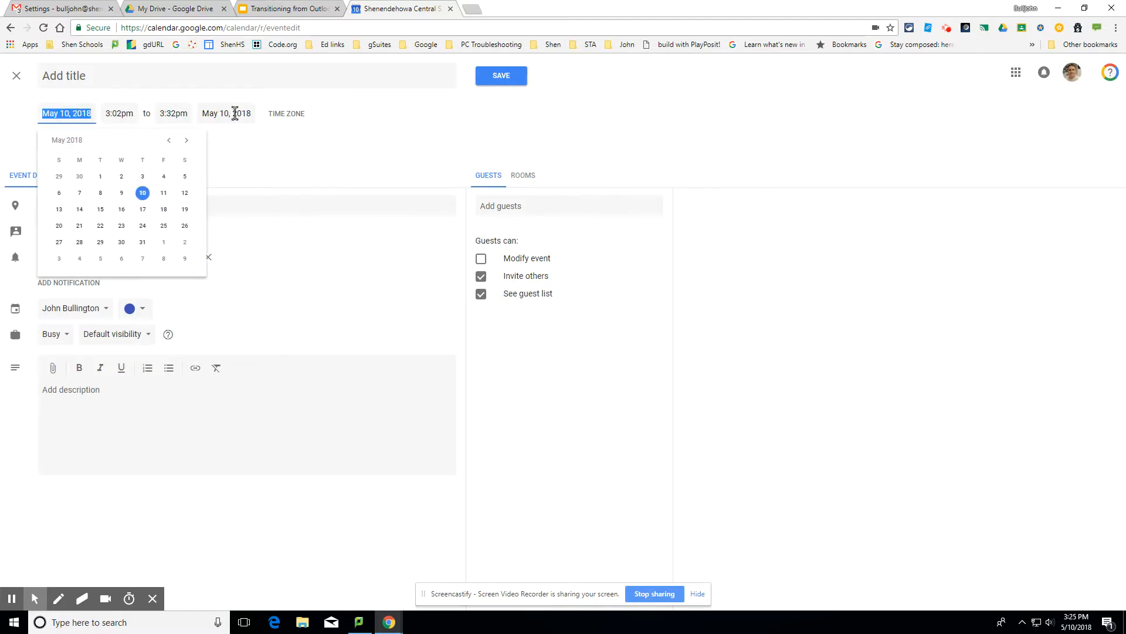
pyautogui.click(234, 114)
pyautogui.click(72, 111)
pyautogui.click(230, 111)
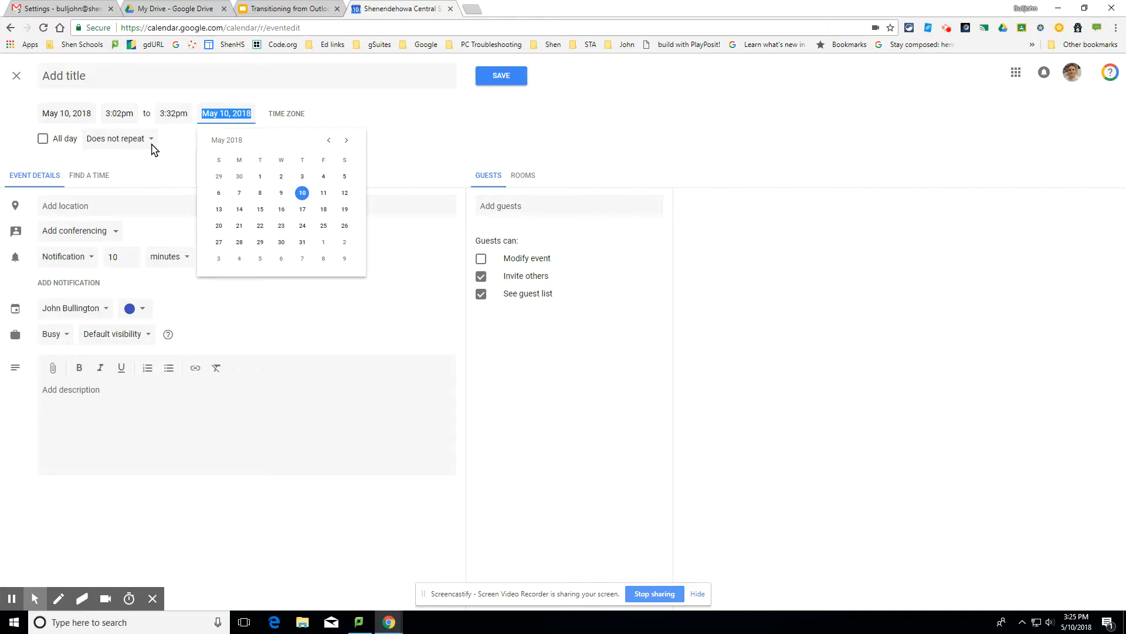
pyautogui.click(129, 144)
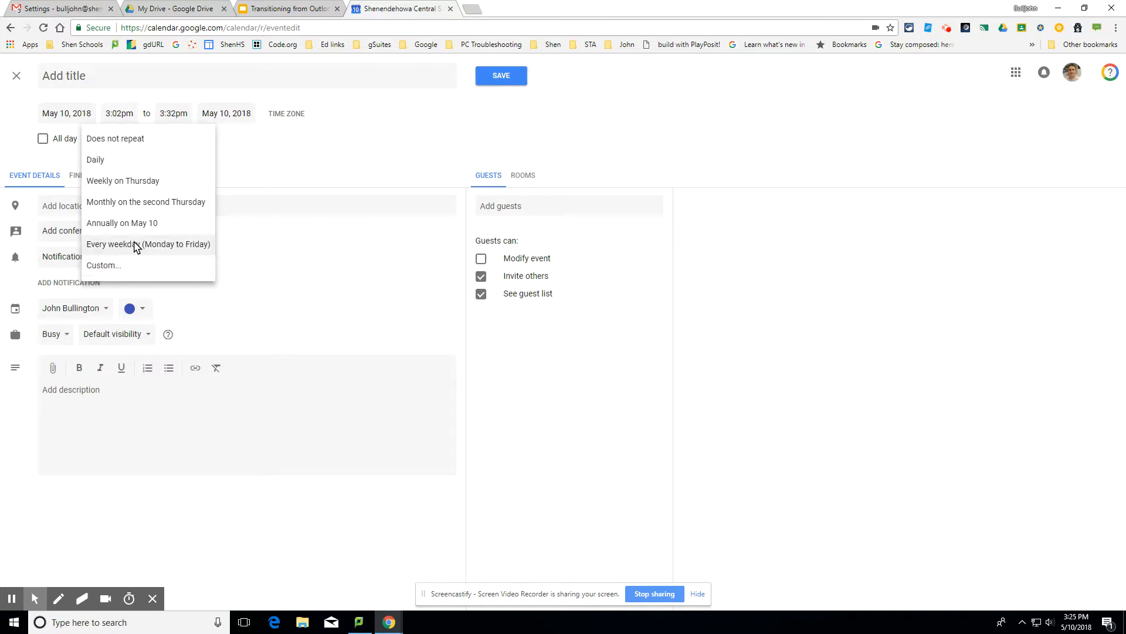
pyautogui.click(296, 143)
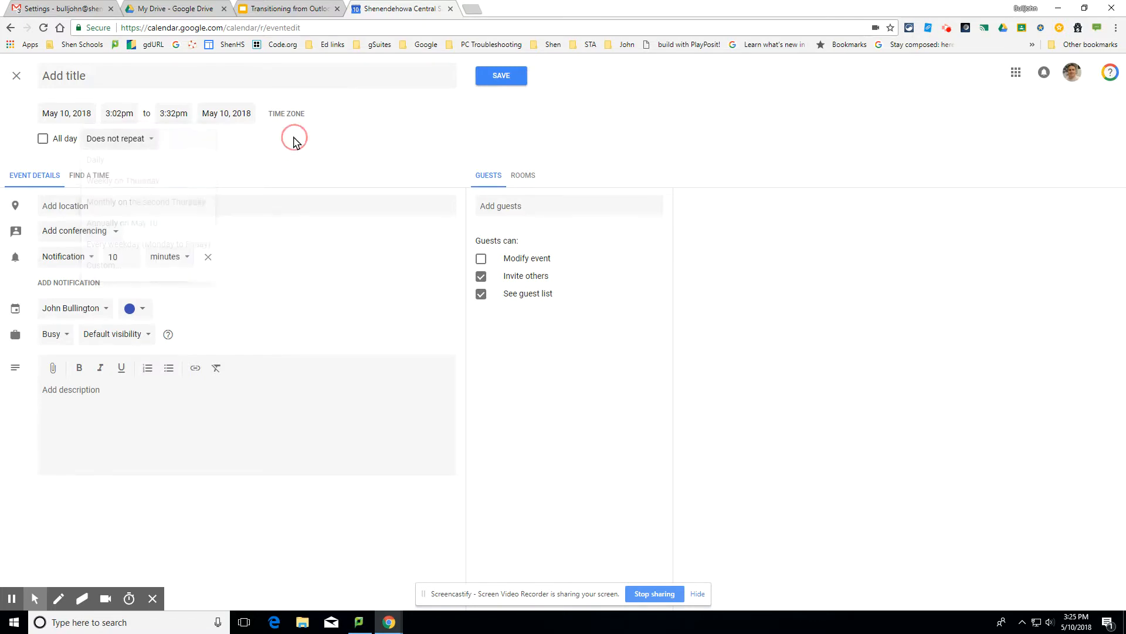
# Search for "orend" as the event's location and pick the suggested Orenda Elementary School
pyautogui.click(73, 205)
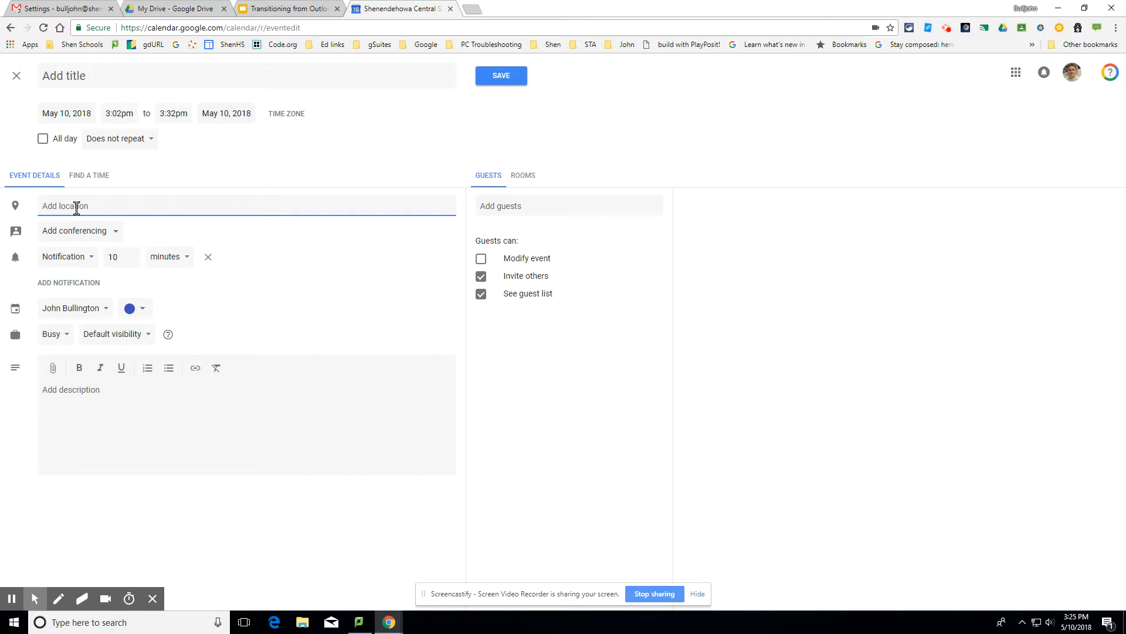
pyautogui.write('orend')
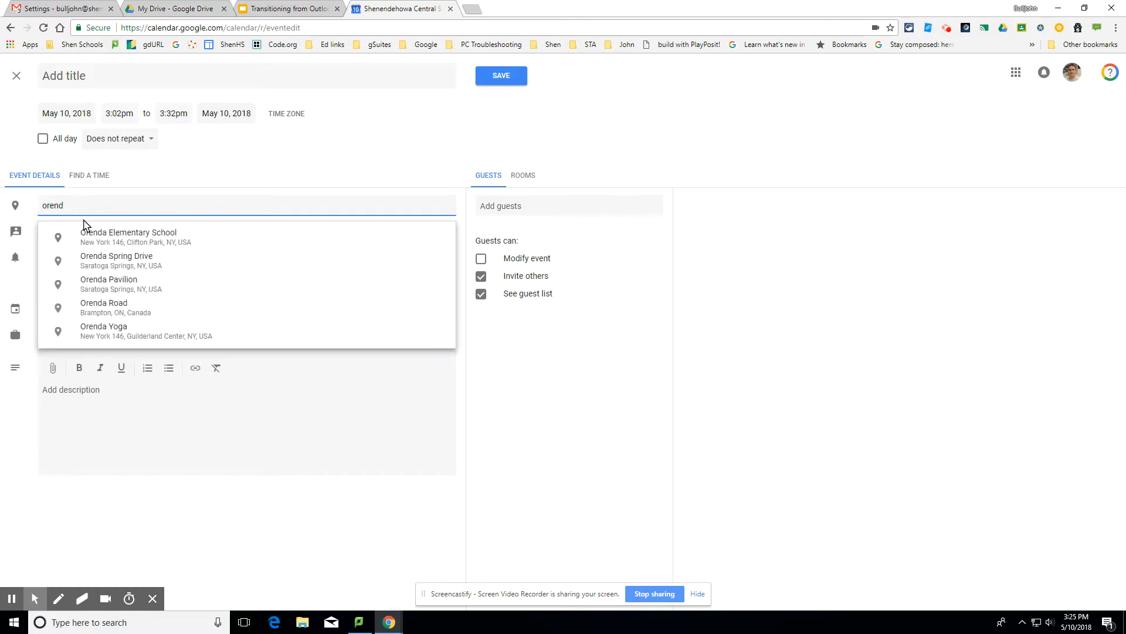
pyautogui.click(94, 235)
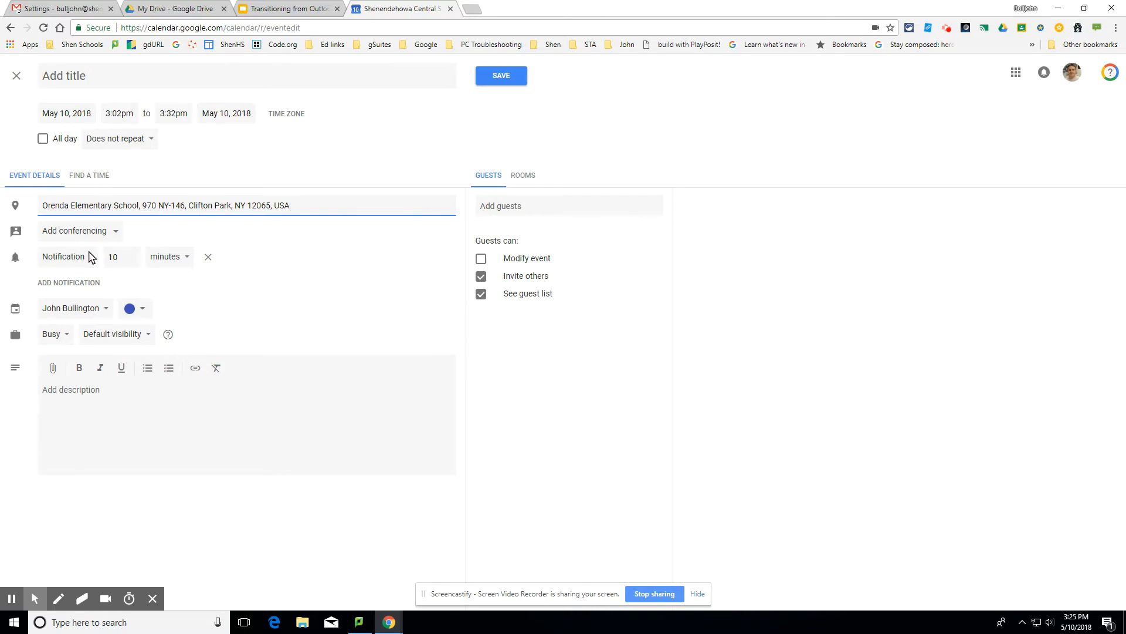
# Review the event's conferencing options and the Drive attachment picker, and leave both without choosing anything
pyautogui.click(82, 235)
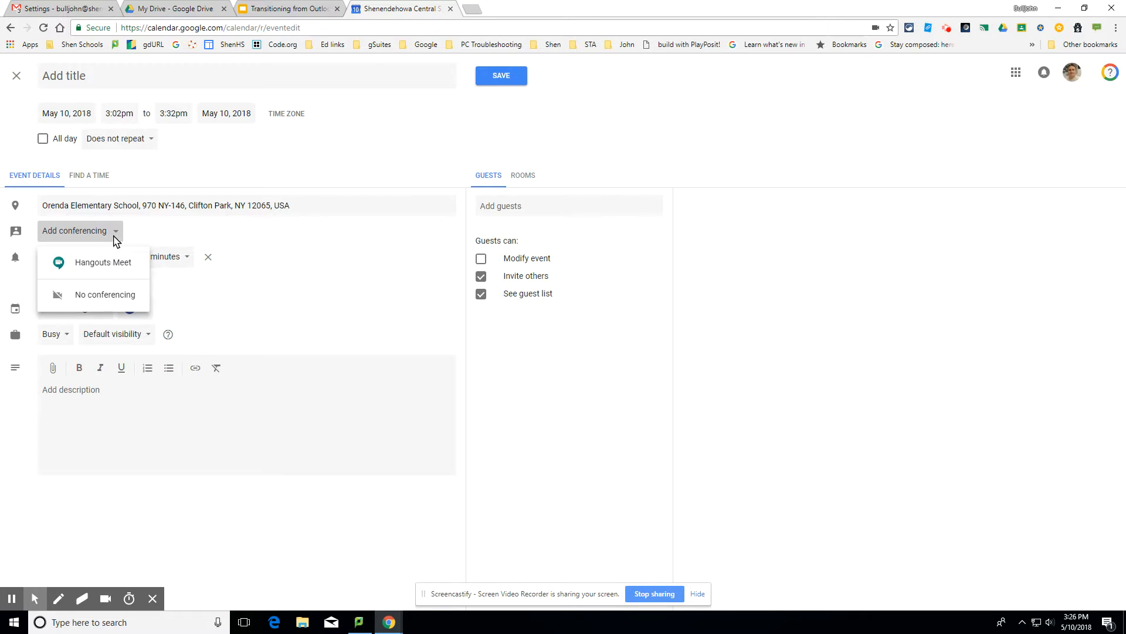
pyautogui.click(172, 237)
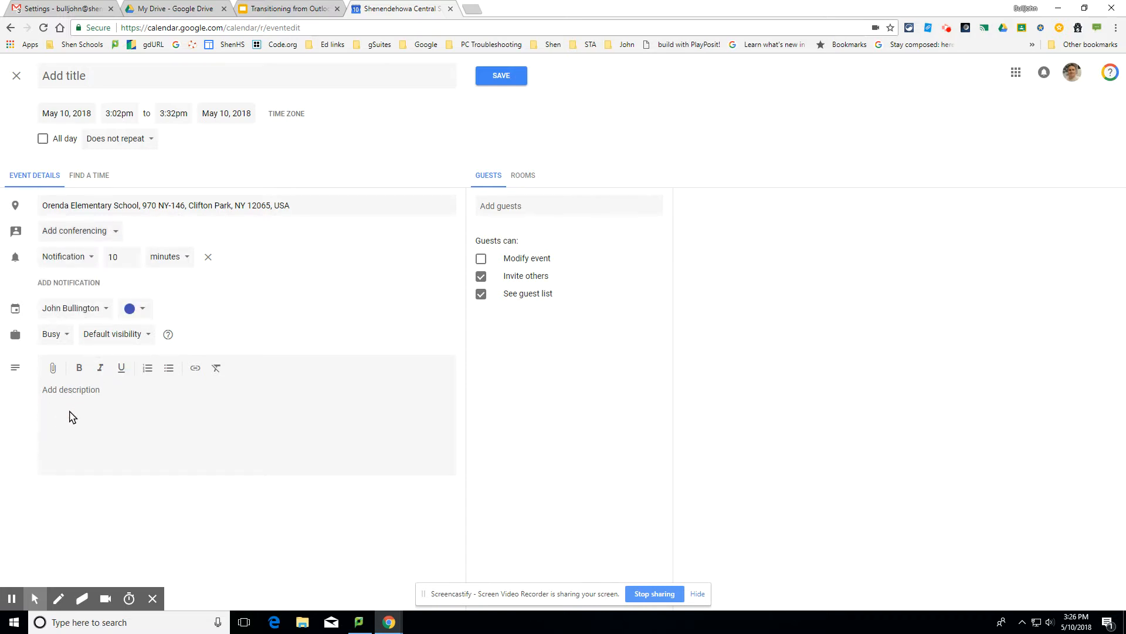
pyautogui.click(53, 368)
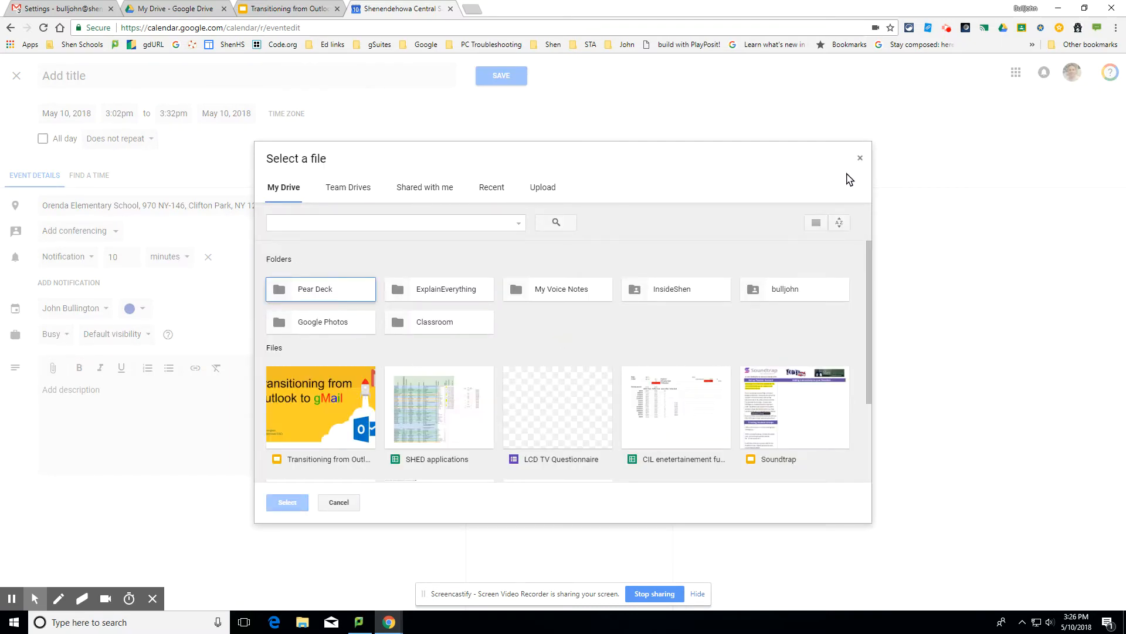
pyautogui.click(860, 159)
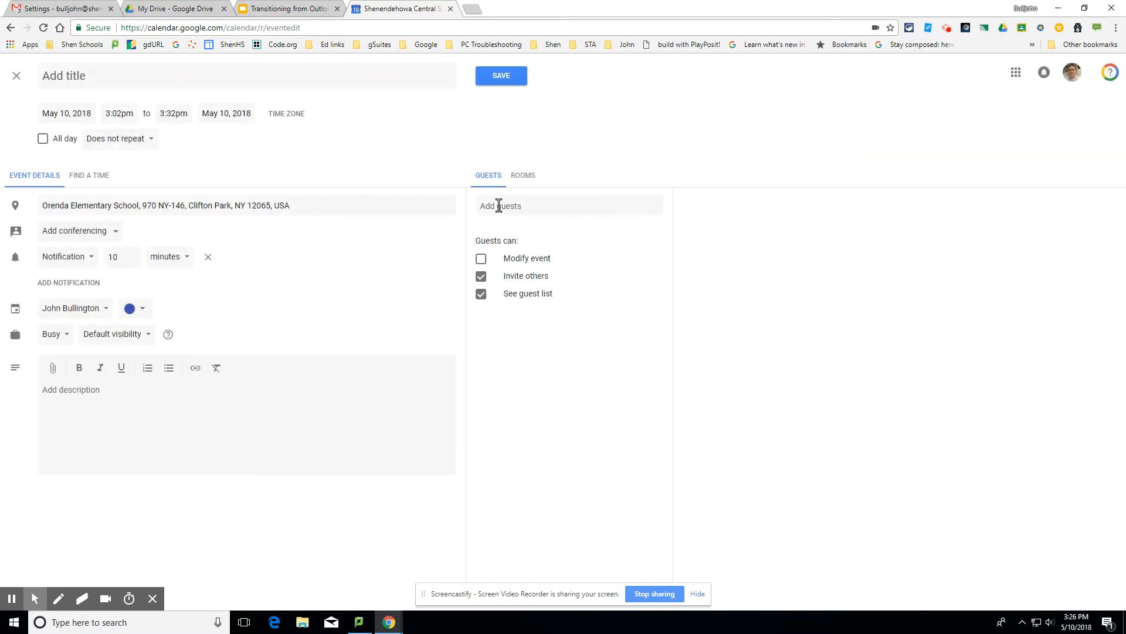
# Add a suggested coworker as a guest to the event and review the rooms available for booking
pyautogui.click(498, 205)
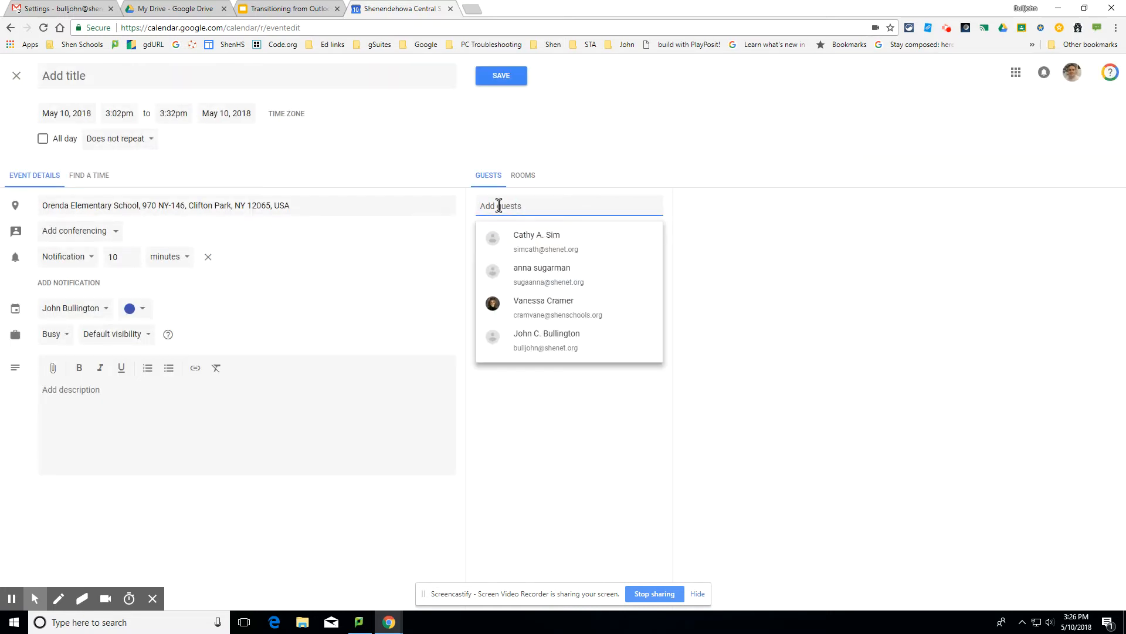
pyautogui.click(555, 311)
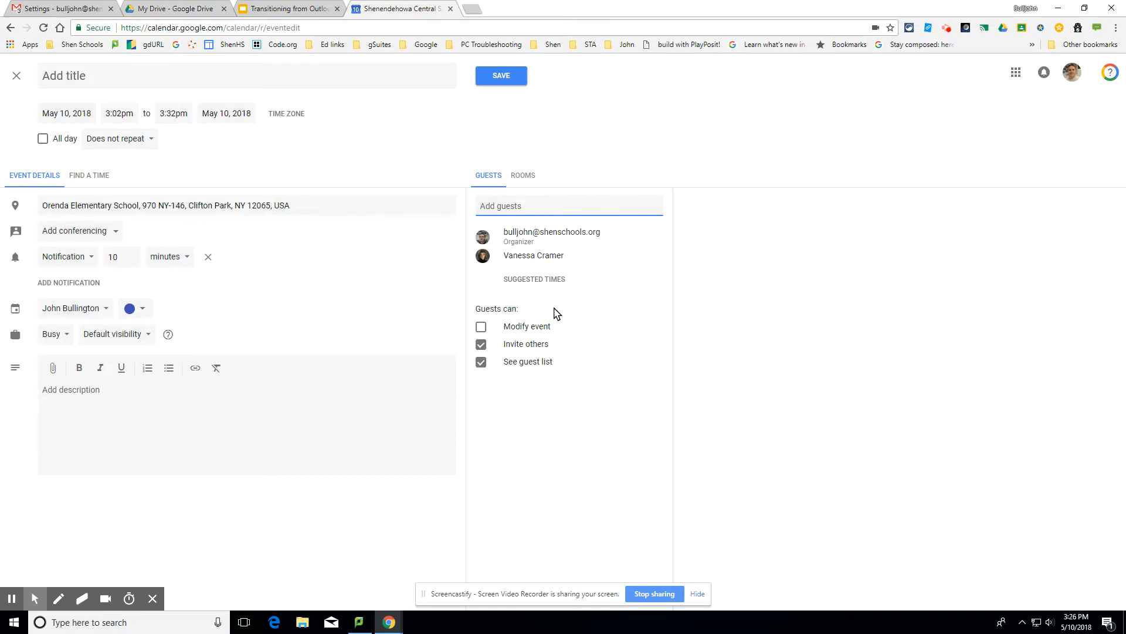
pyautogui.click(526, 179)
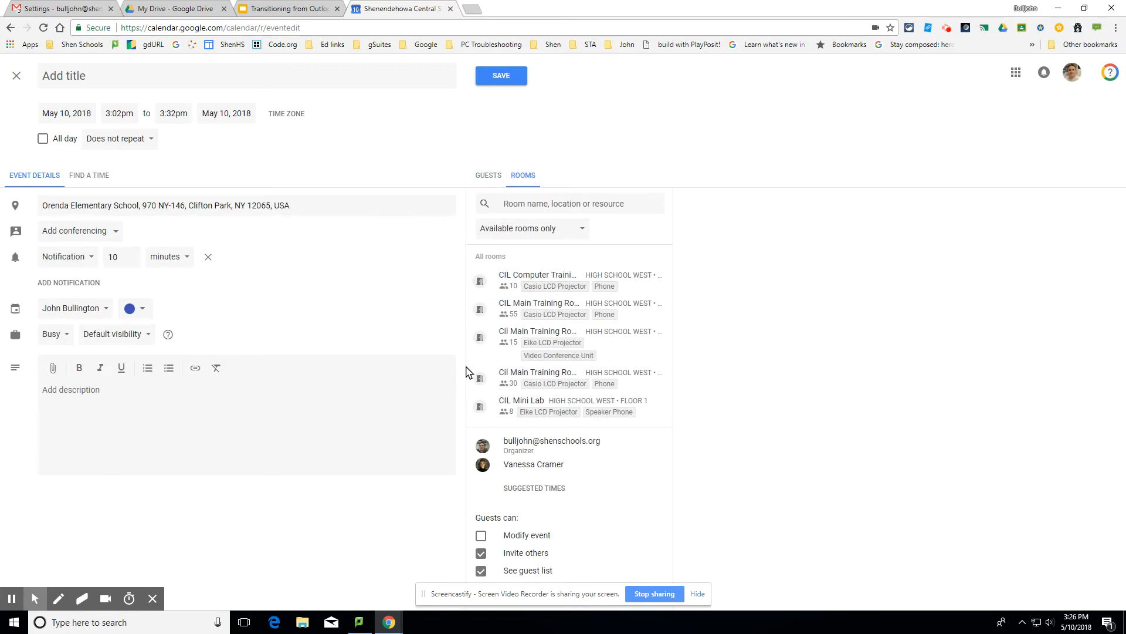
pyautogui.moveTo(589, 416)
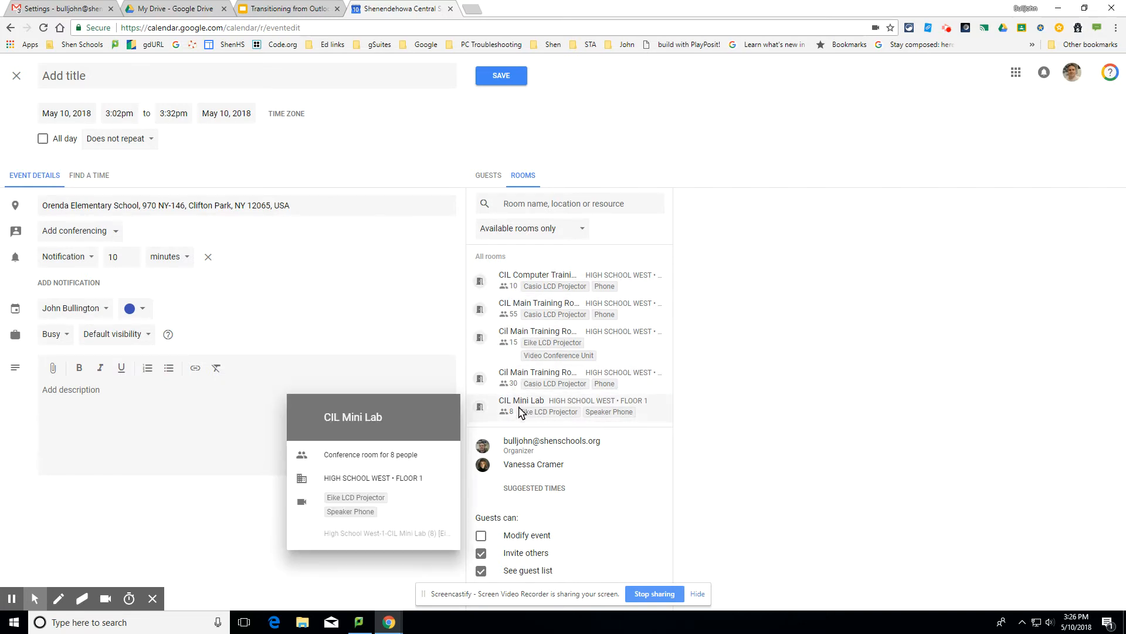
pyautogui.moveTo(540, 281)
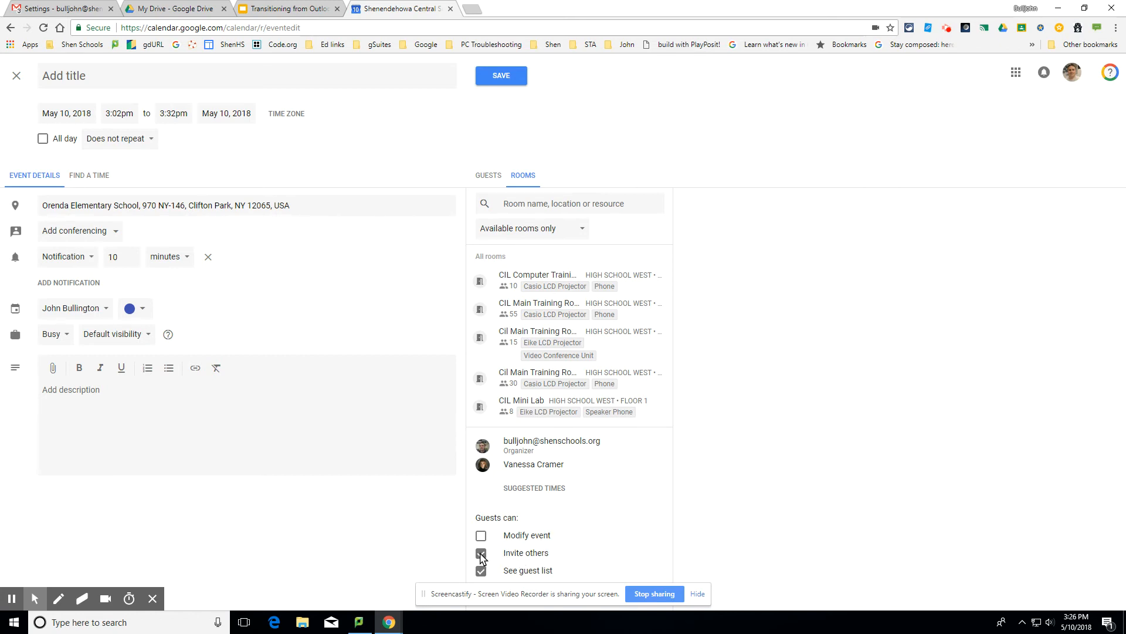
# Turn off the guests' Invite others and See guest list permissions, and title the event "sample"
pyautogui.click(481, 553)
pyautogui.click(481, 571)
pyautogui.click(115, 81)
pyautogui.write('sample')
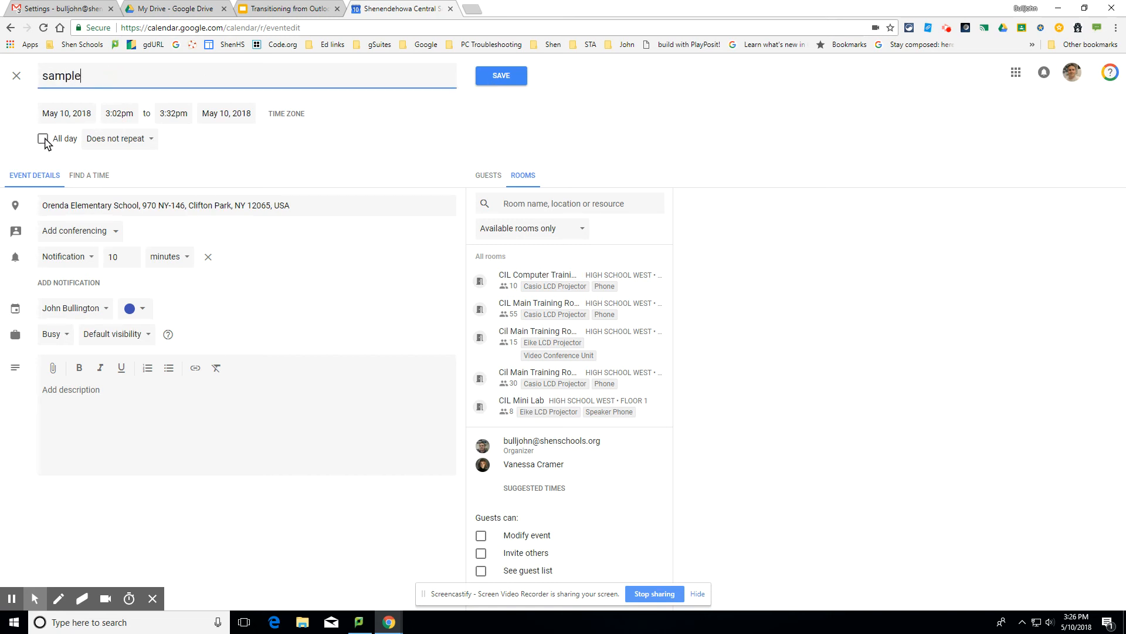
# Make the sample event all-day and save it without sending invitations to the guests
pyautogui.click(43, 138)
pyautogui.click(501, 75)
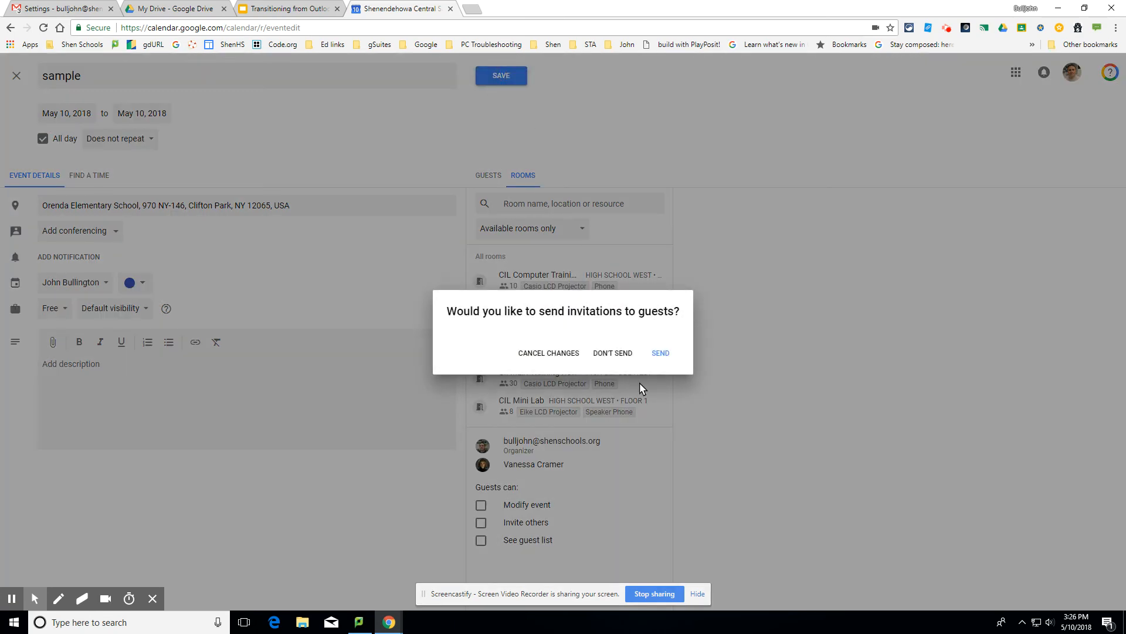
pyautogui.click(617, 356)
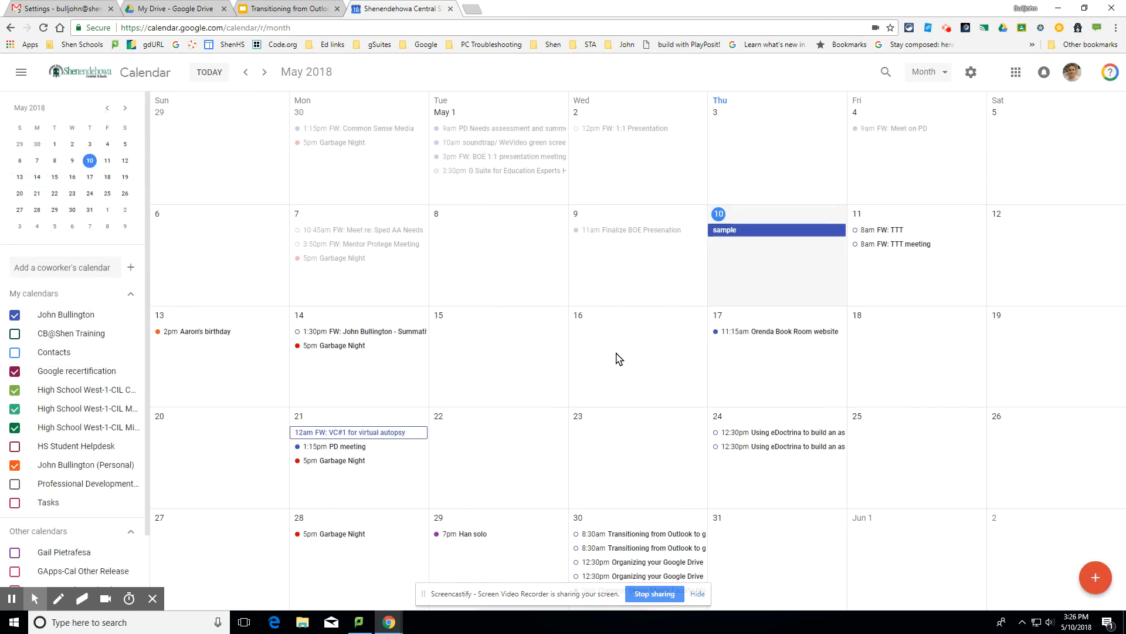